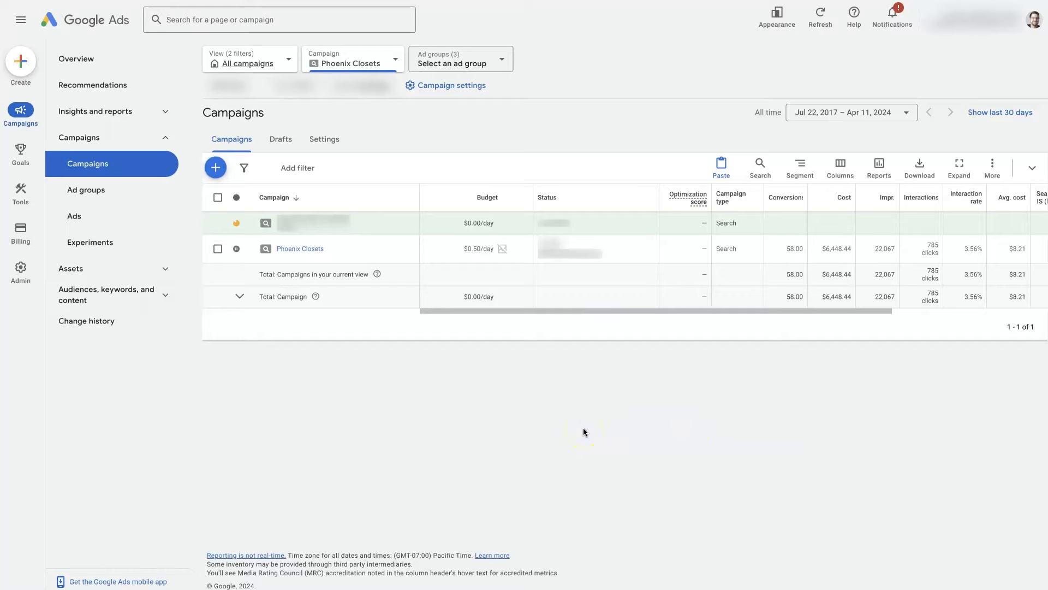
# Step: Open and close the design options, then collapse and re-expand the Campaigns nav section
pyautogui.click(775, 24)
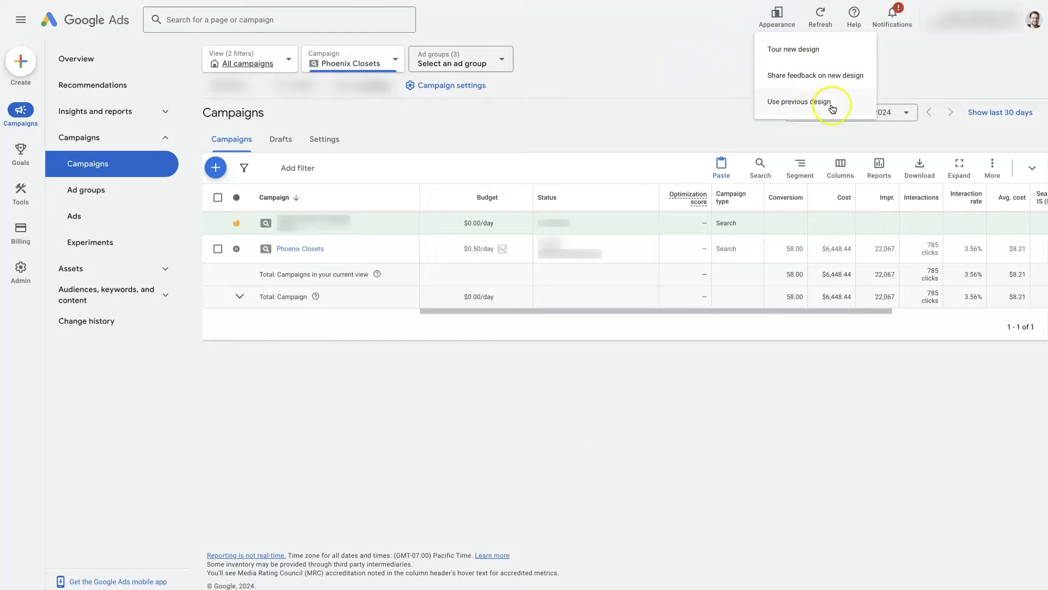
pyautogui.click(710, 51)
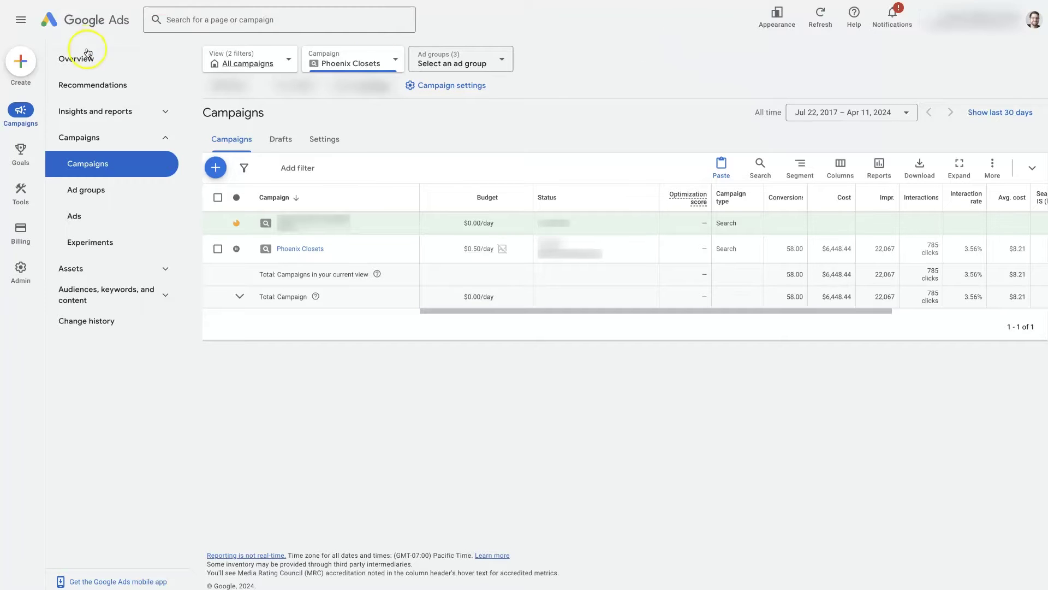
pyautogui.click(165, 137)
pyautogui.click(165, 137)
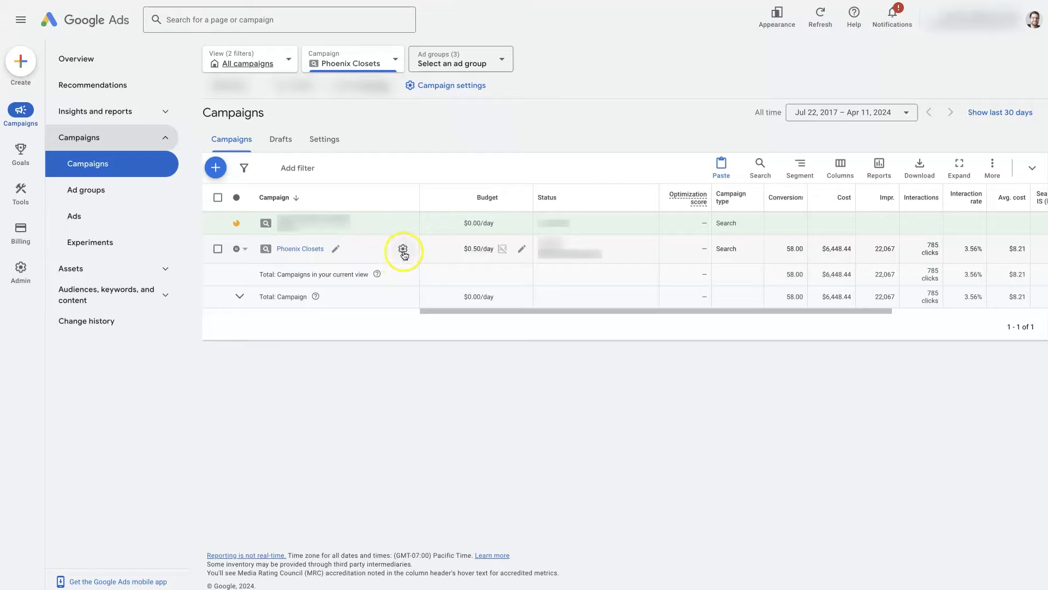
# Step: Open Phoenix Closets' settings and expand Locations to show the 40 mi Phoenix radius
pyautogui.click(403, 250)
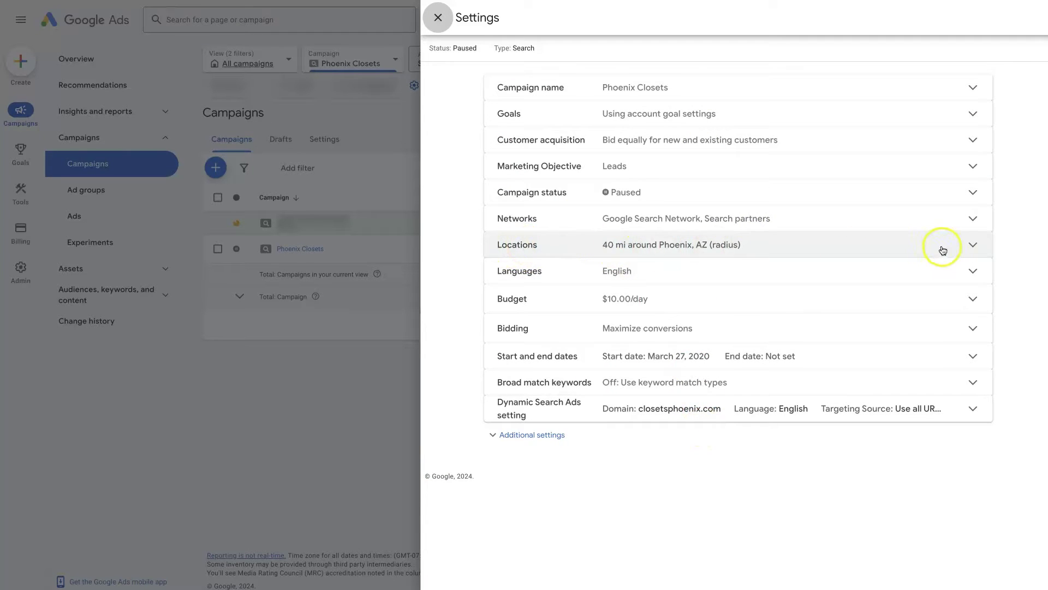
pyautogui.click(976, 246)
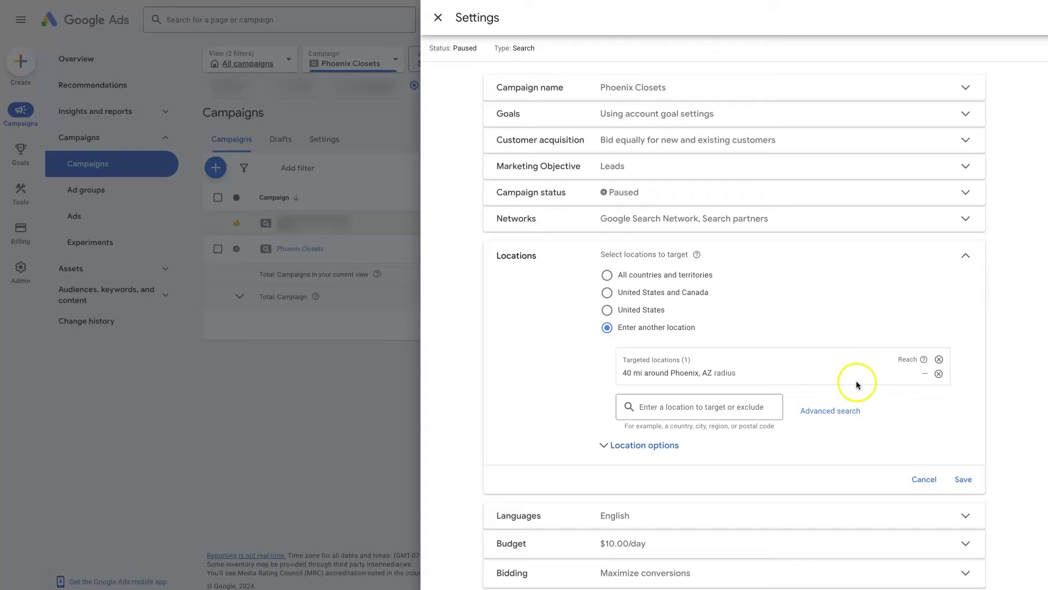
pyautogui.click(605, 449)
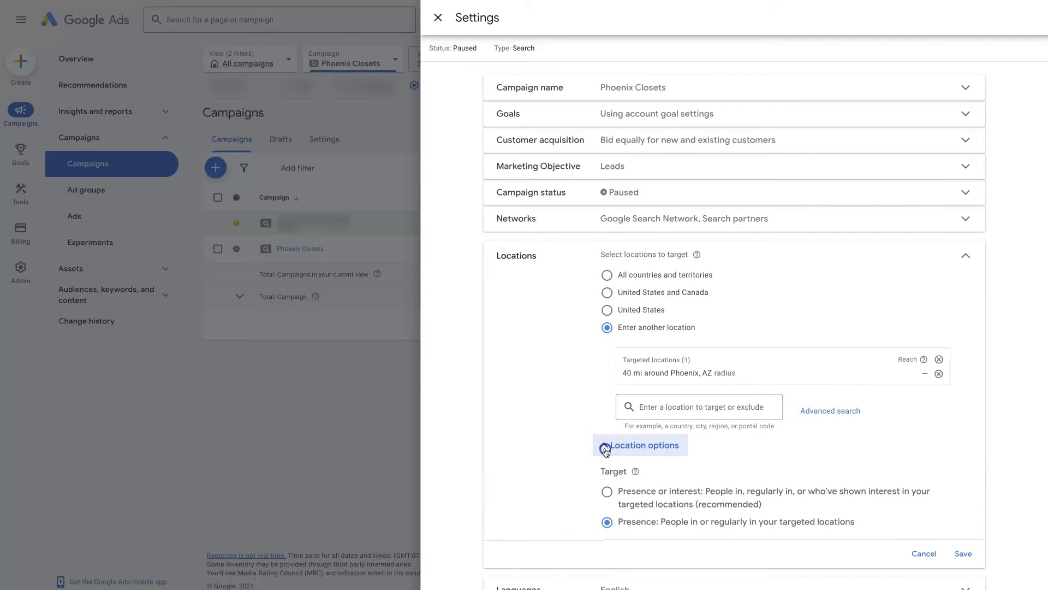
pyautogui.click(605, 449)
pyautogui.click(605, 449)
pyautogui.click(605, 448)
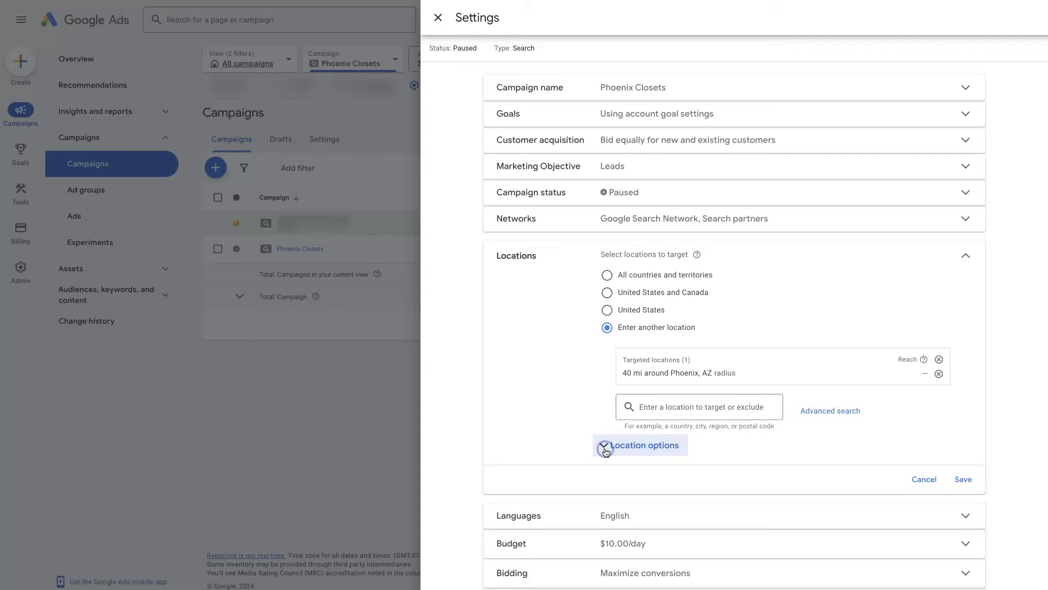
pyautogui.click(605, 449)
pyautogui.scroll(-2, 606, 452)
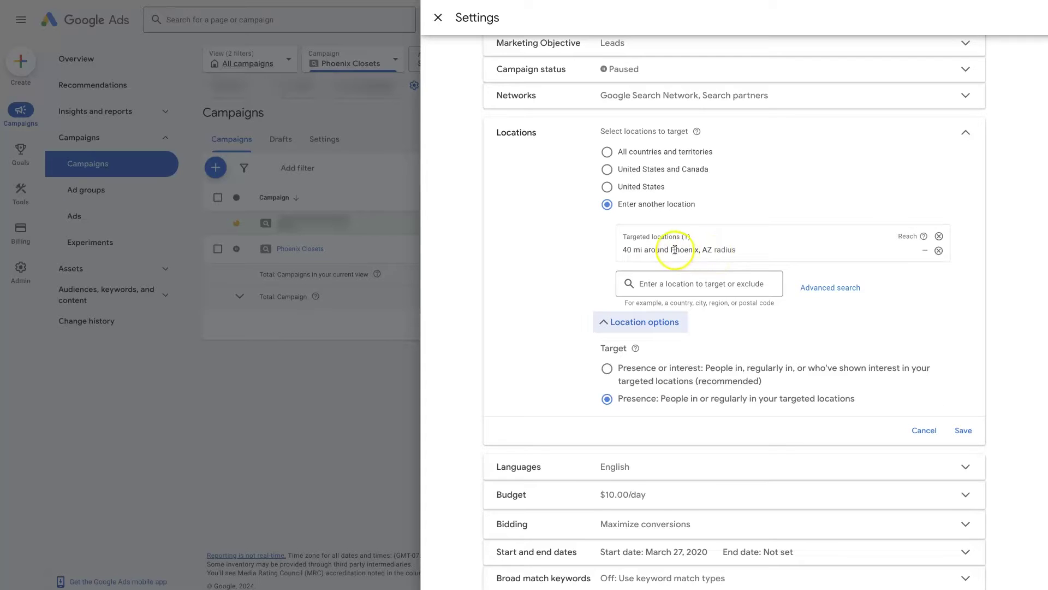
pyautogui.moveTo(670, 250); pyautogui.dragTo(713, 255)
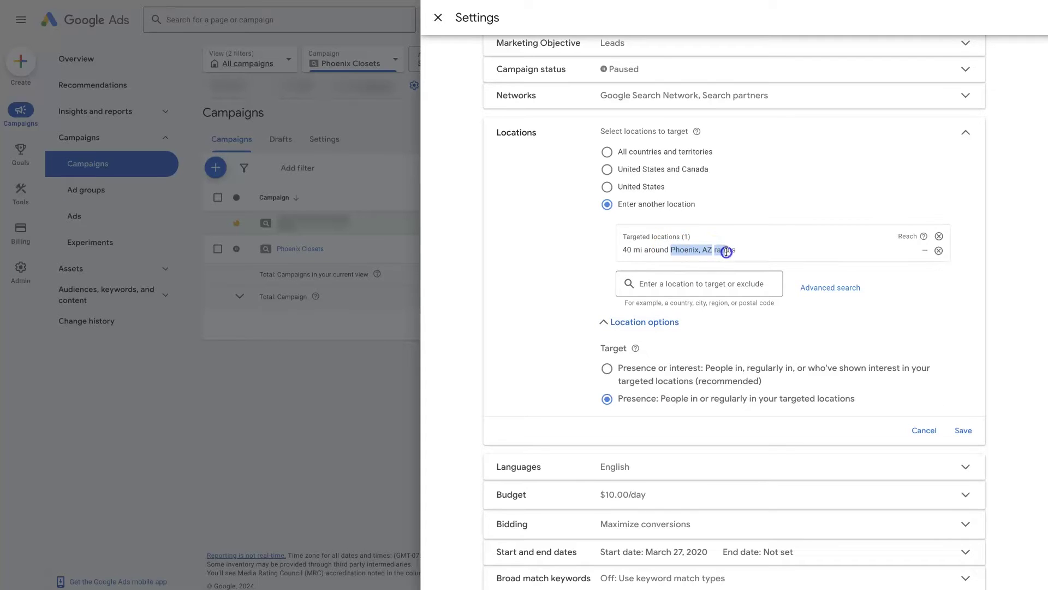
pyautogui.click(628, 249)
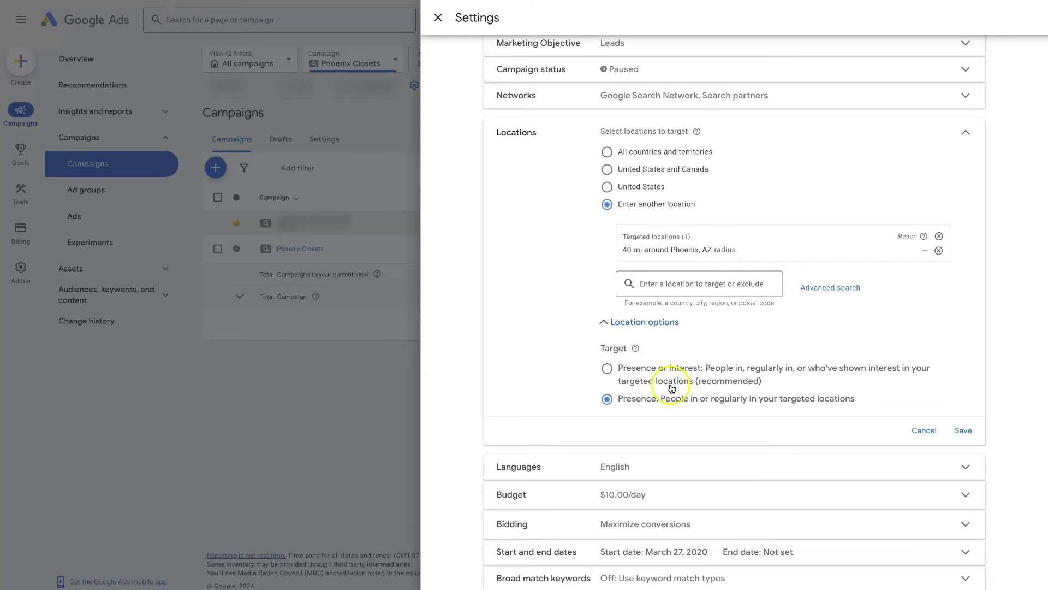
pyautogui.click(607, 368)
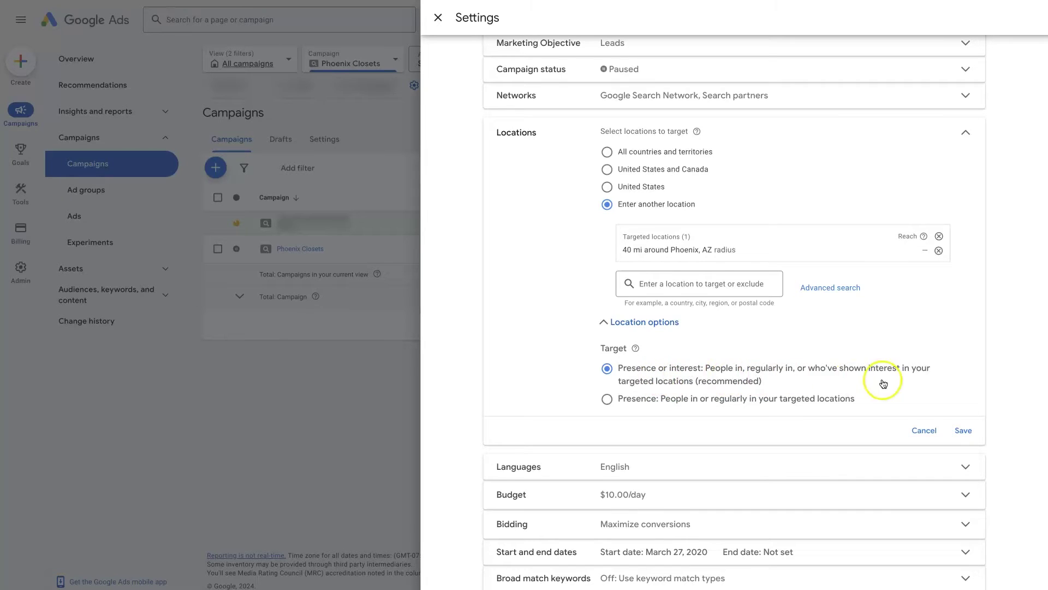
pyautogui.click(607, 406)
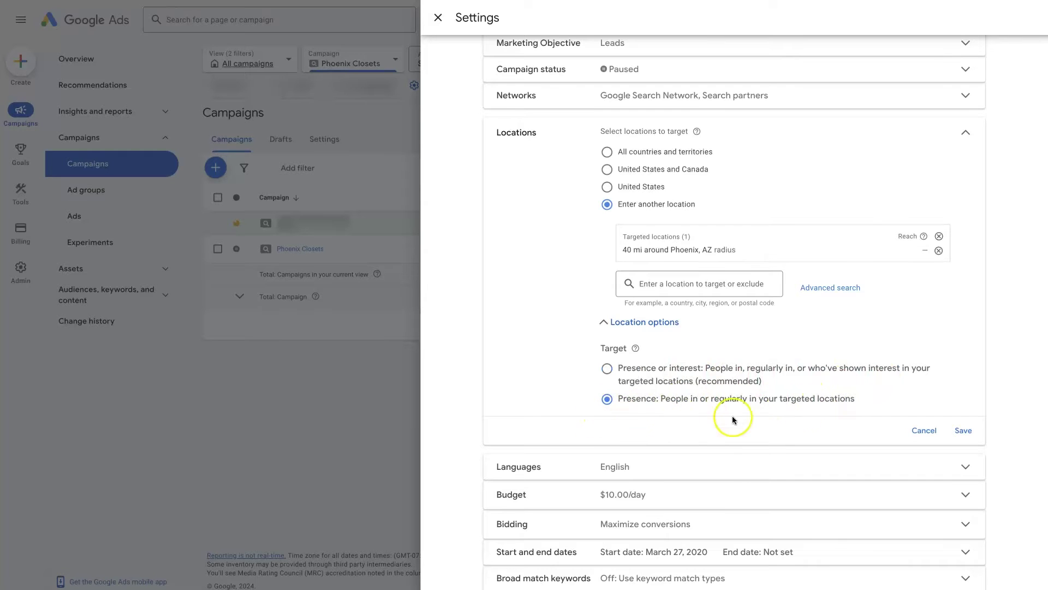
pyautogui.click(663, 323)
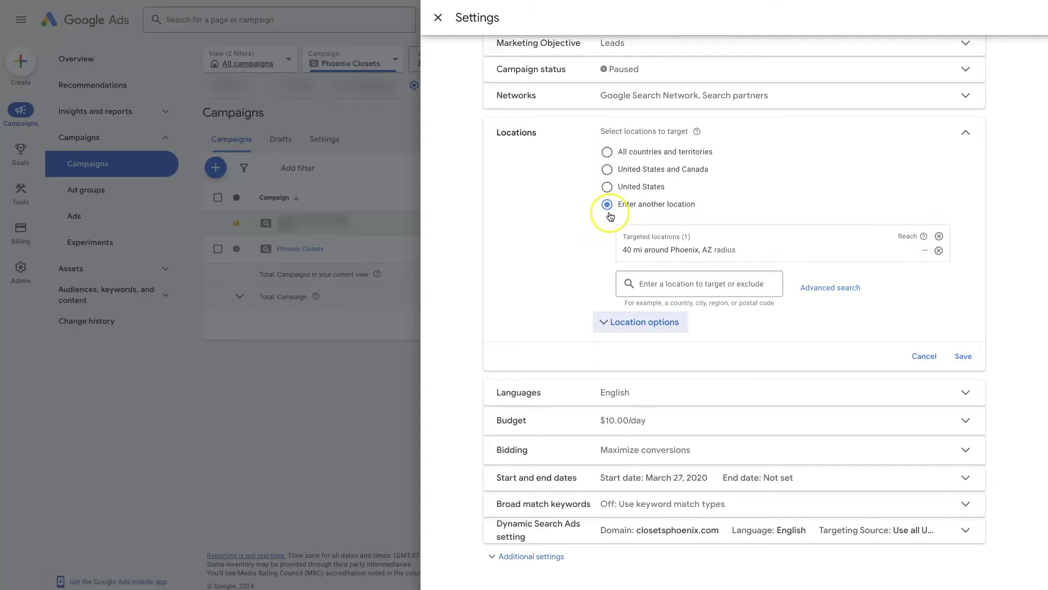
# Step: In Advanced search, target Phoenix, Arizona city (6,260,000 reach) from a 'phoenix' search
pyautogui.click(824, 294)
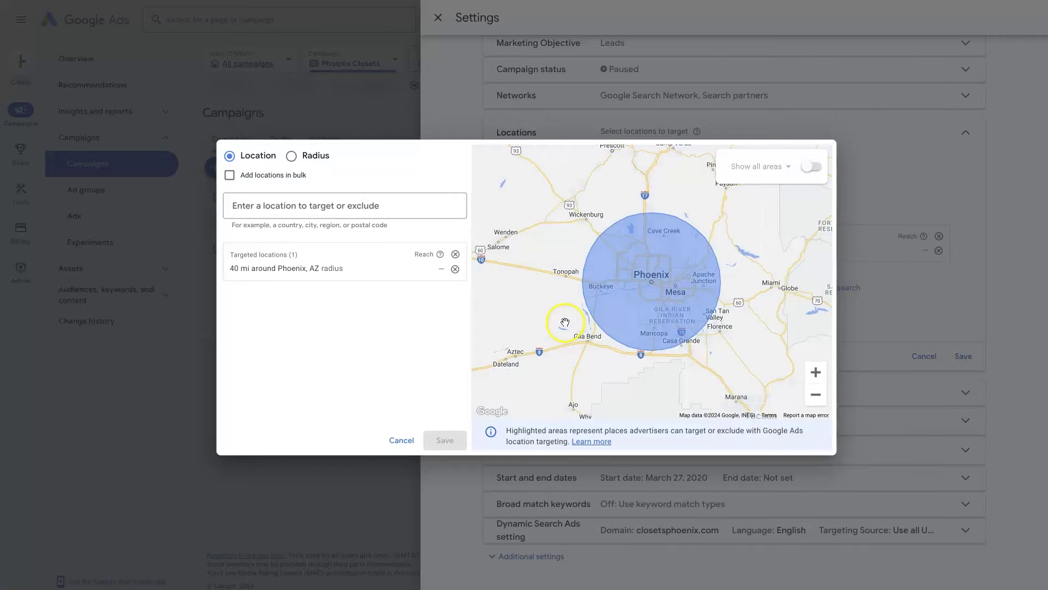
pyautogui.click(815, 395)
pyautogui.click(817, 373)
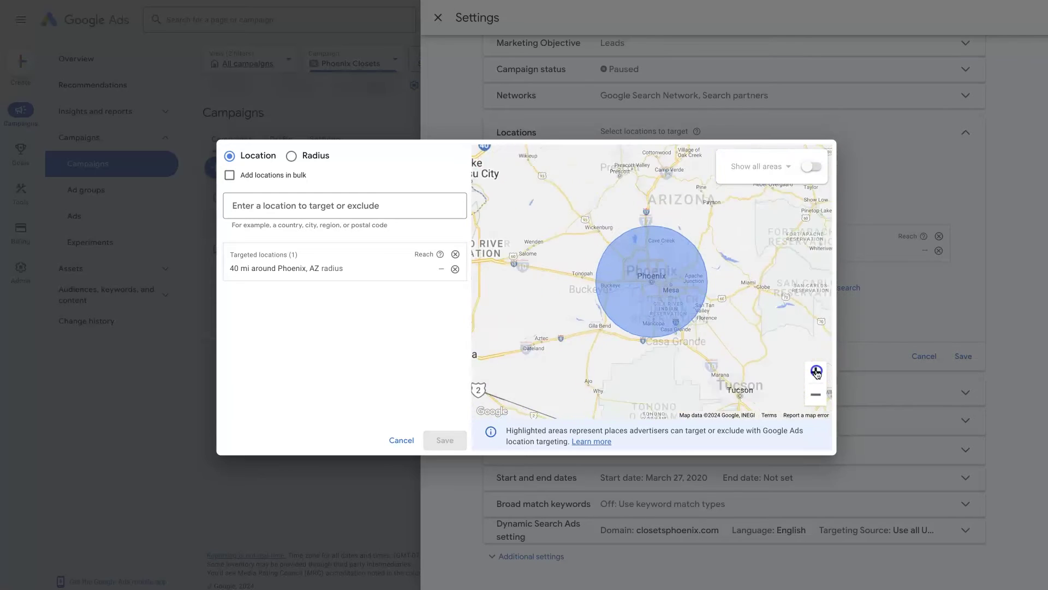
pyautogui.click(816, 372)
pyautogui.doubleClick(815, 396)
pyautogui.click(815, 374)
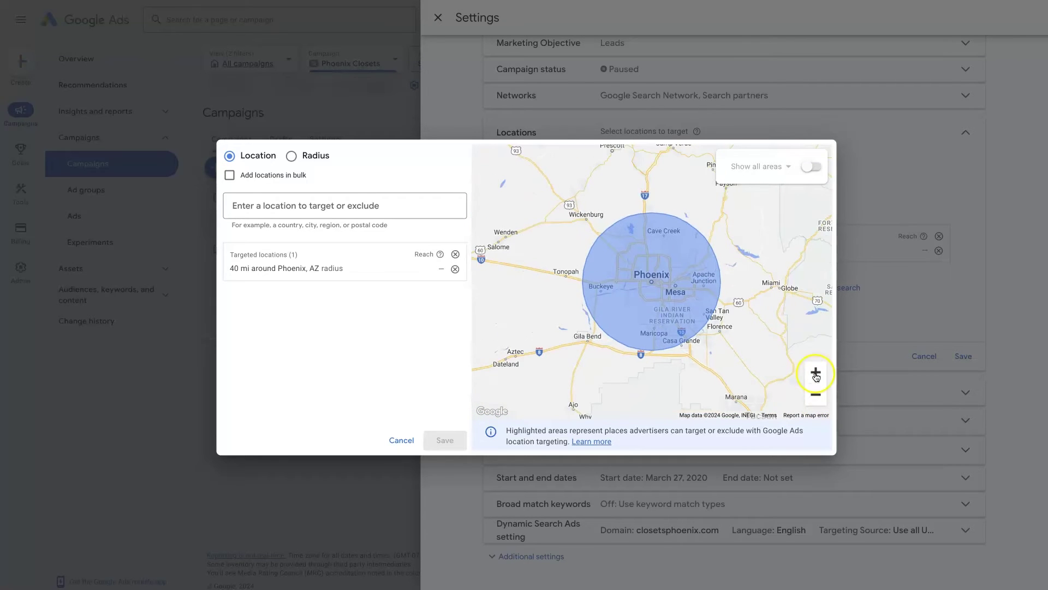
pyautogui.moveTo(732, 238); pyautogui.dragTo(702, 243)
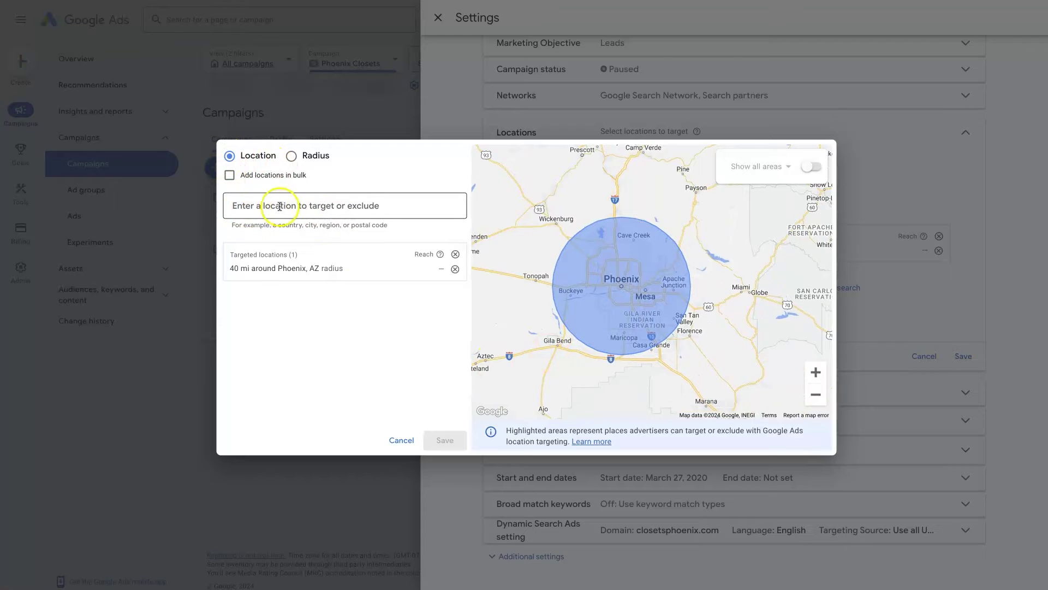
pyautogui.click(262, 208)
pyautogui.write('phoe')
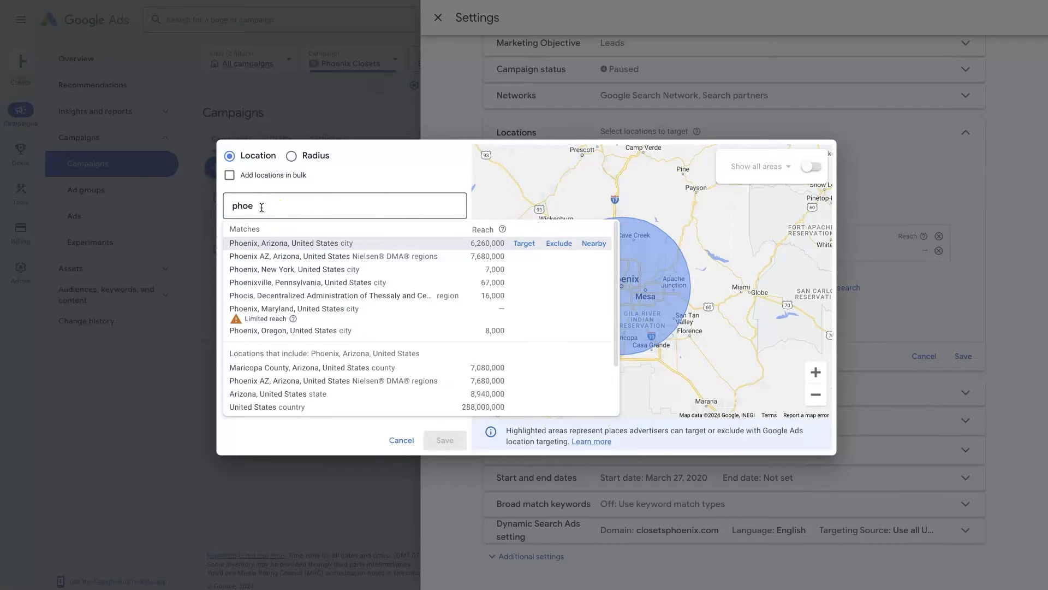
pyautogui.write('nix')
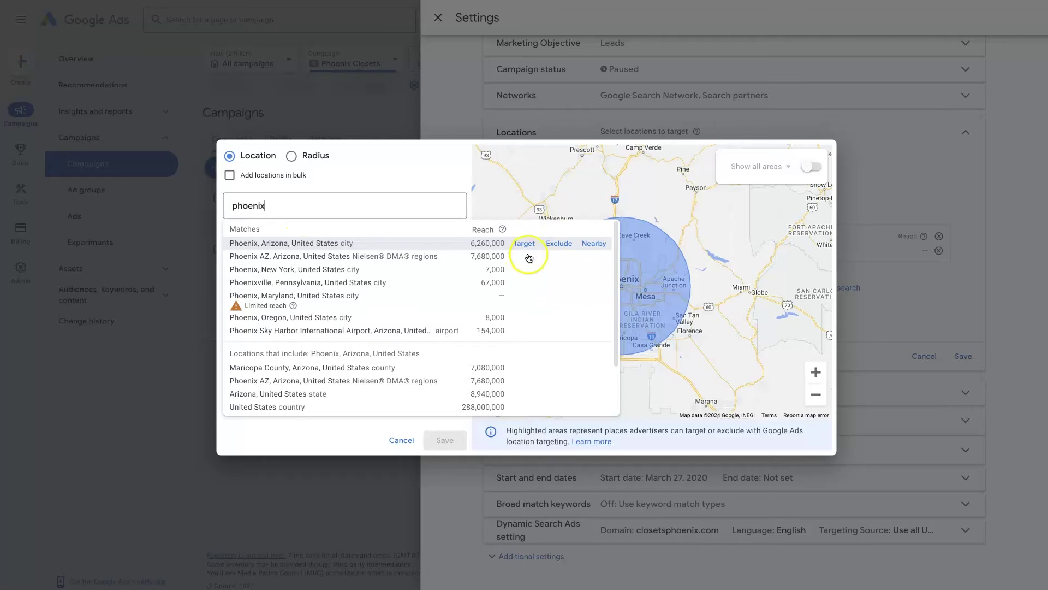
pyautogui.click(524, 243)
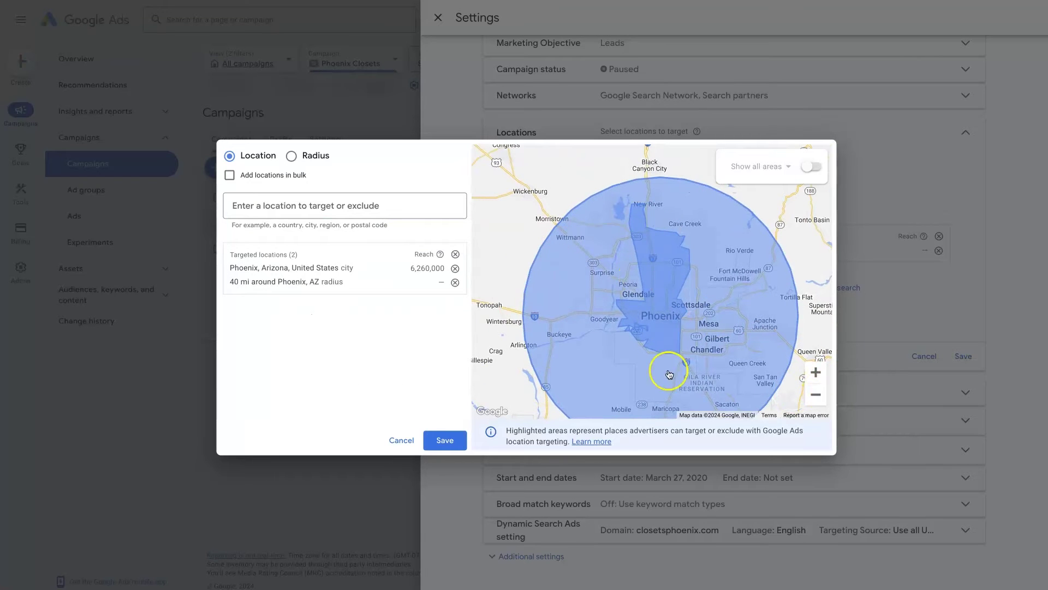
pyautogui.moveTo(681, 297)
pyautogui.mouseDown()
pyautogui.moveTo(642, 235)
pyautogui.moveTo(662, 290)
pyautogui.mouseUp()
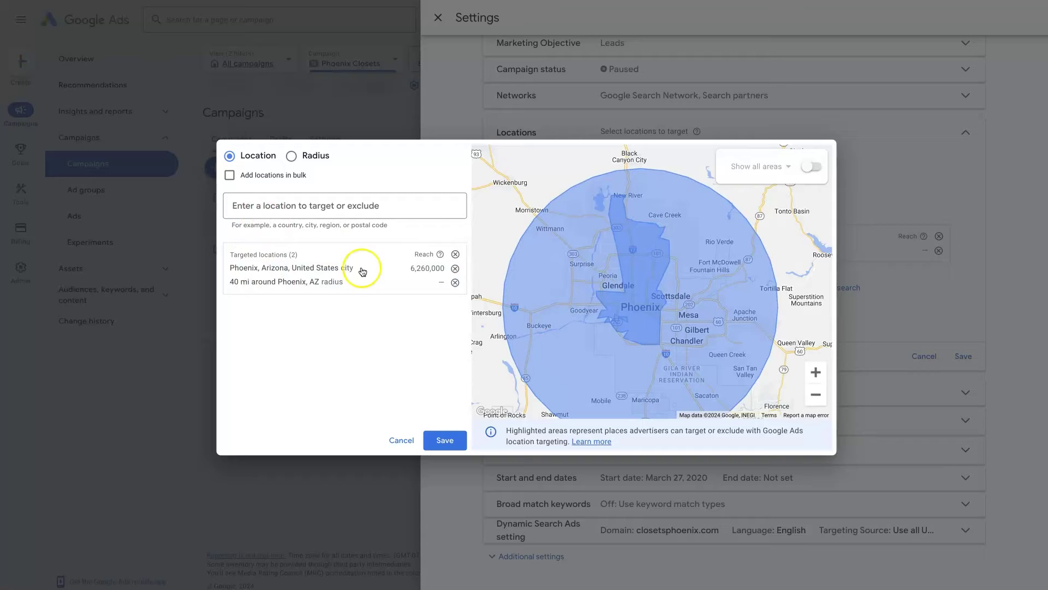
# Step: Remove the 40 mi Phoenix radius and target Scottsdale, Arizona city (744,000 reach)
pyautogui.click(455, 282)
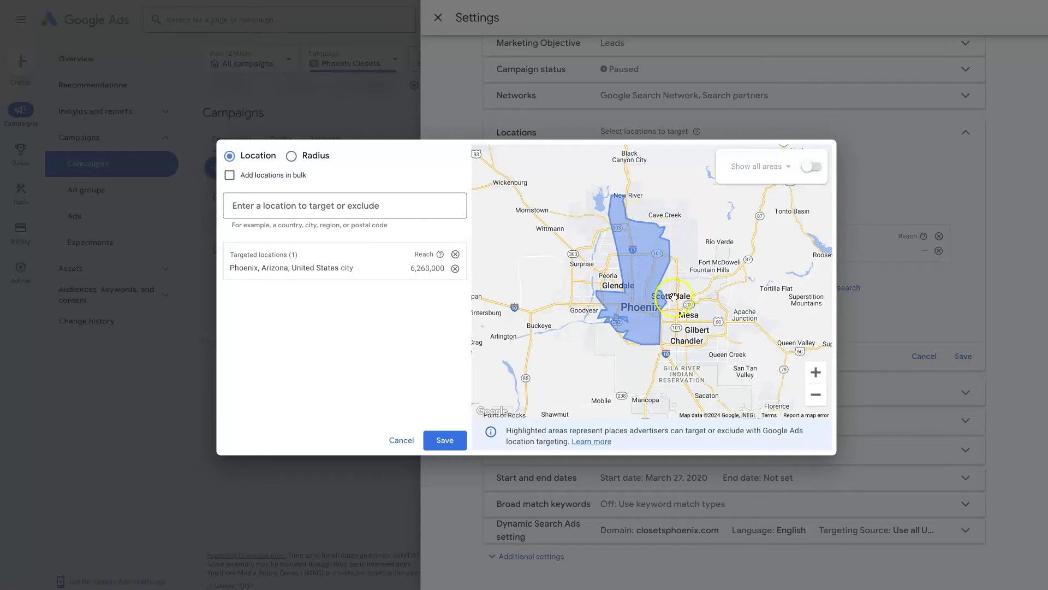
pyautogui.click(355, 207)
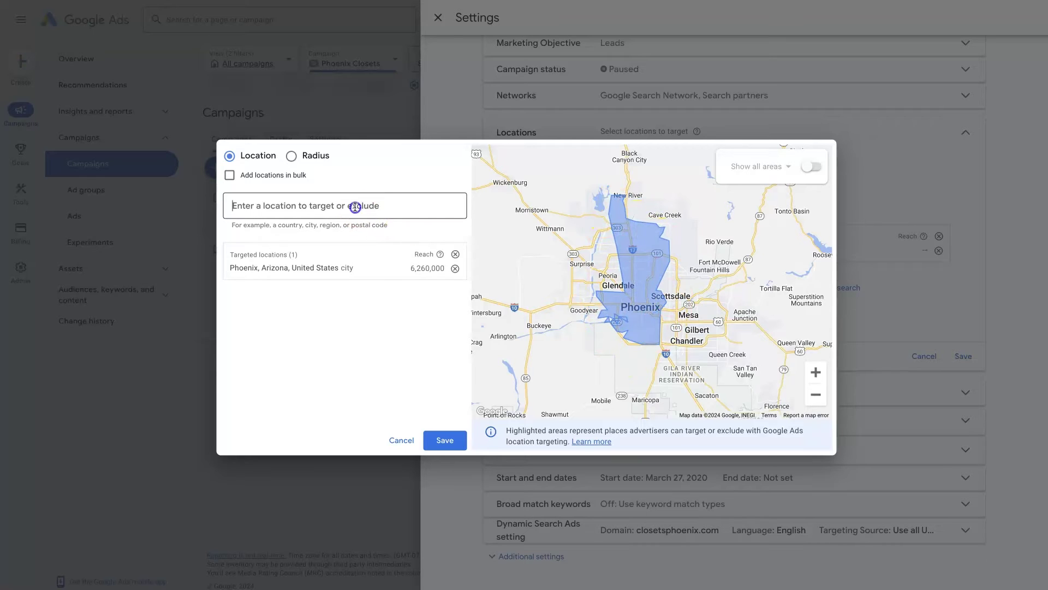
pyautogui.write('scot')
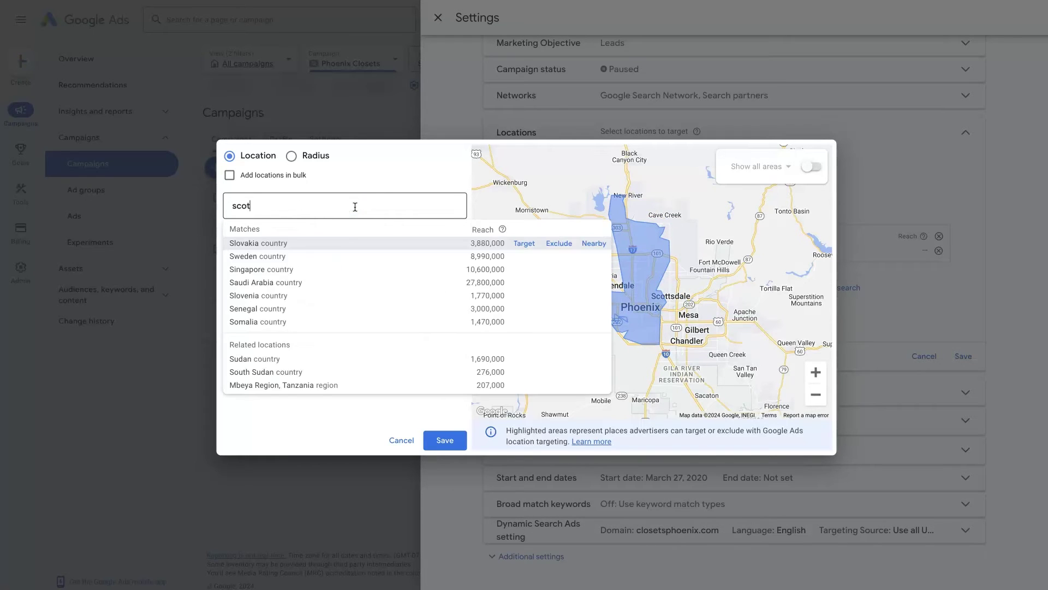
pyautogui.write('tsdale')
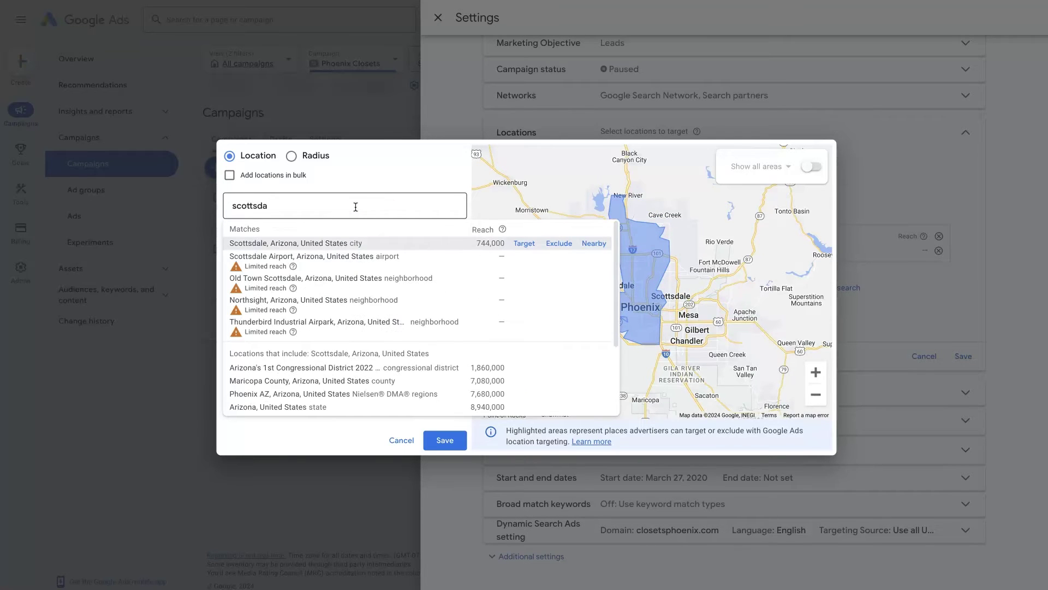
pyautogui.click(526, 244)
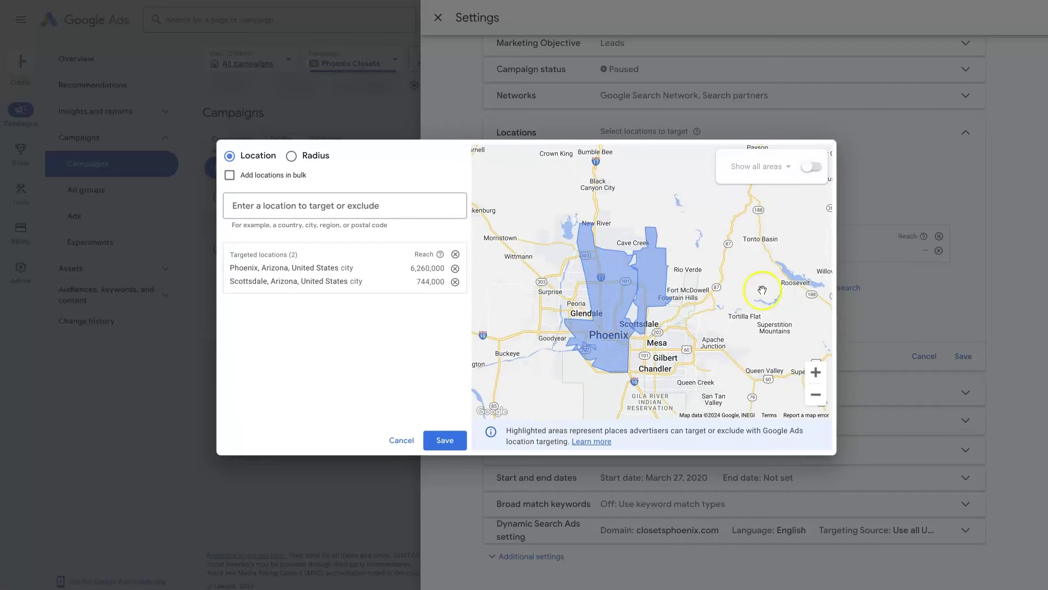
pyautogui.moveTo(618, 336); pyautogui.dragTo(634, 314)
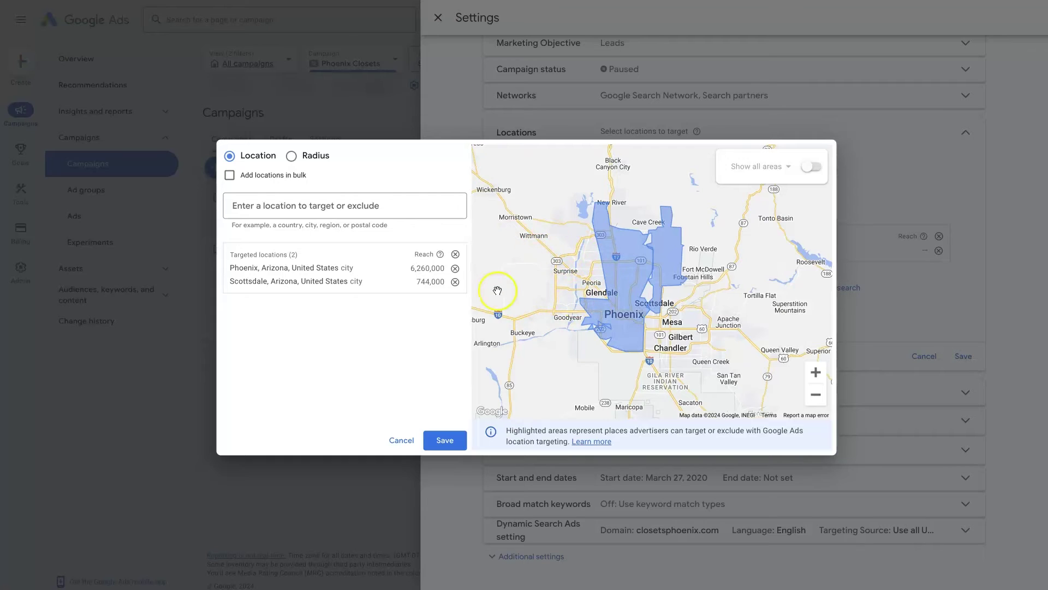
# Step: Switch to Radius targeting and target a 10 mi radius around Surprise, AZ
pyautogui.click(287, 158)
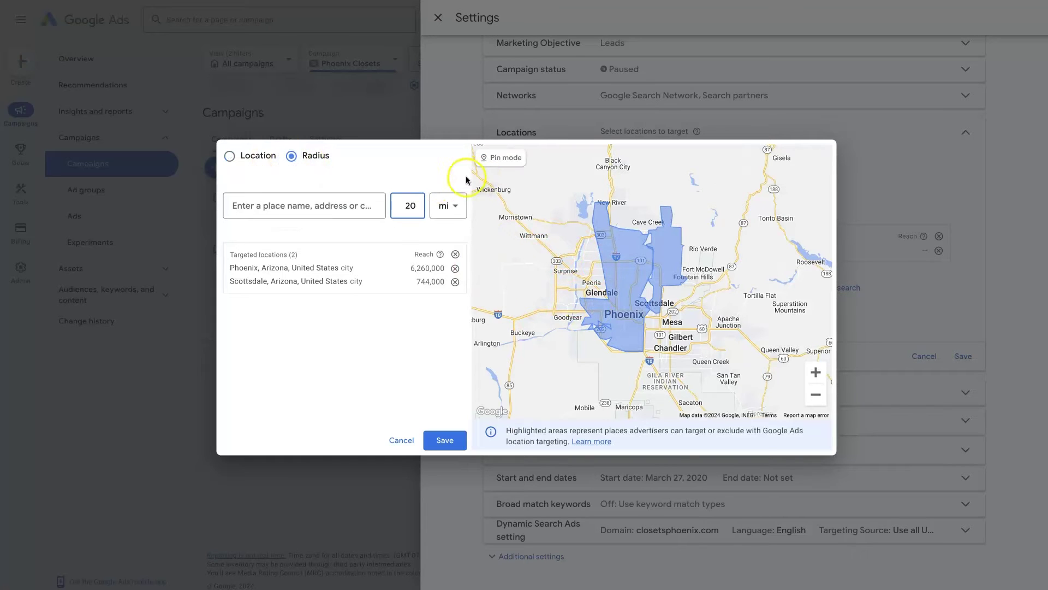
pyautogui.click(411, 207)
pyautogui.click(289, 158)
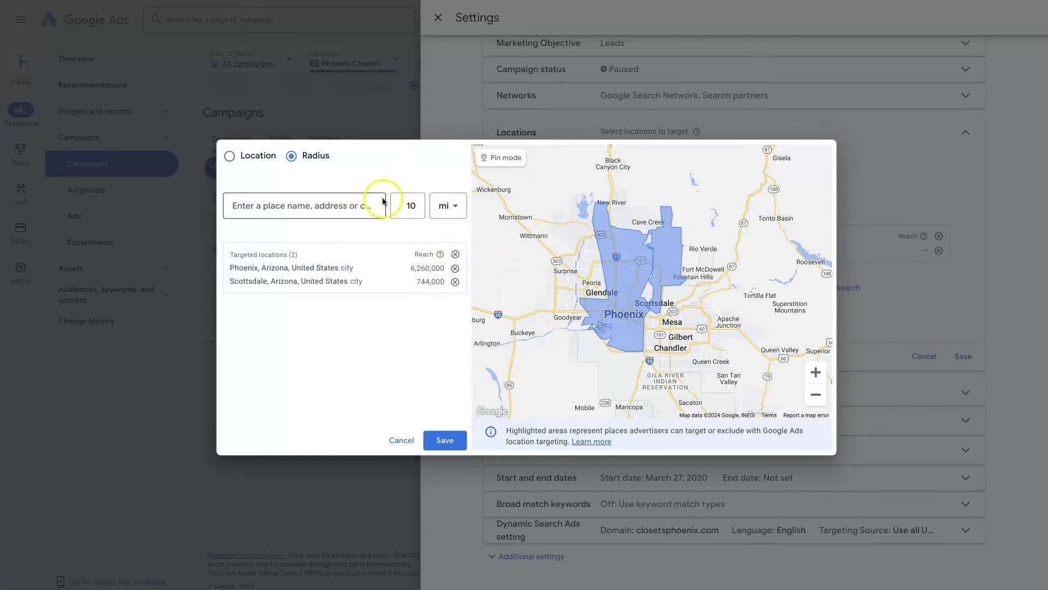
pyautogui.click(285, 203)
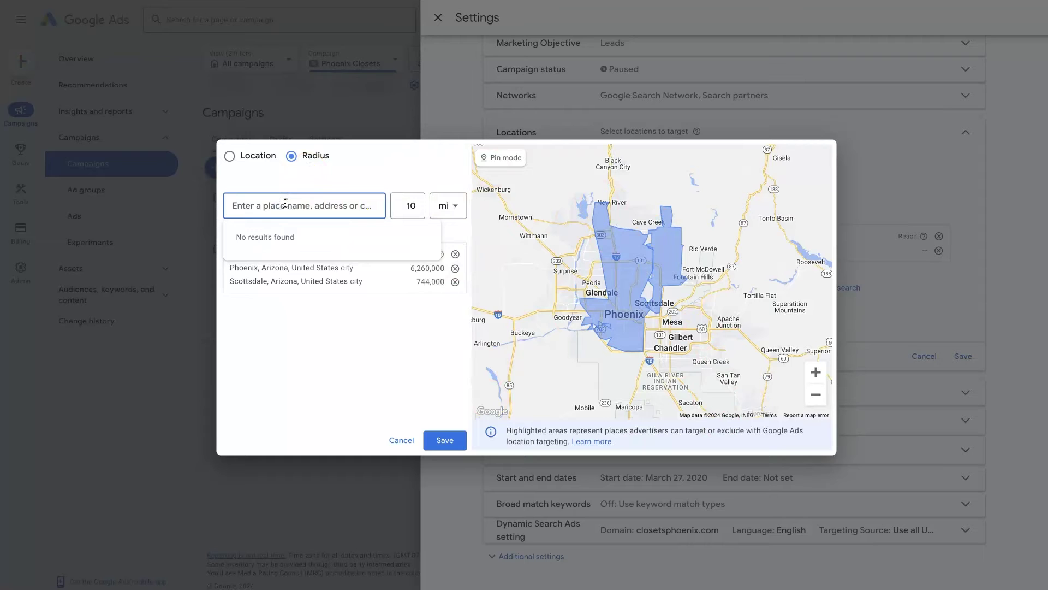
pyautogui.write('supr')
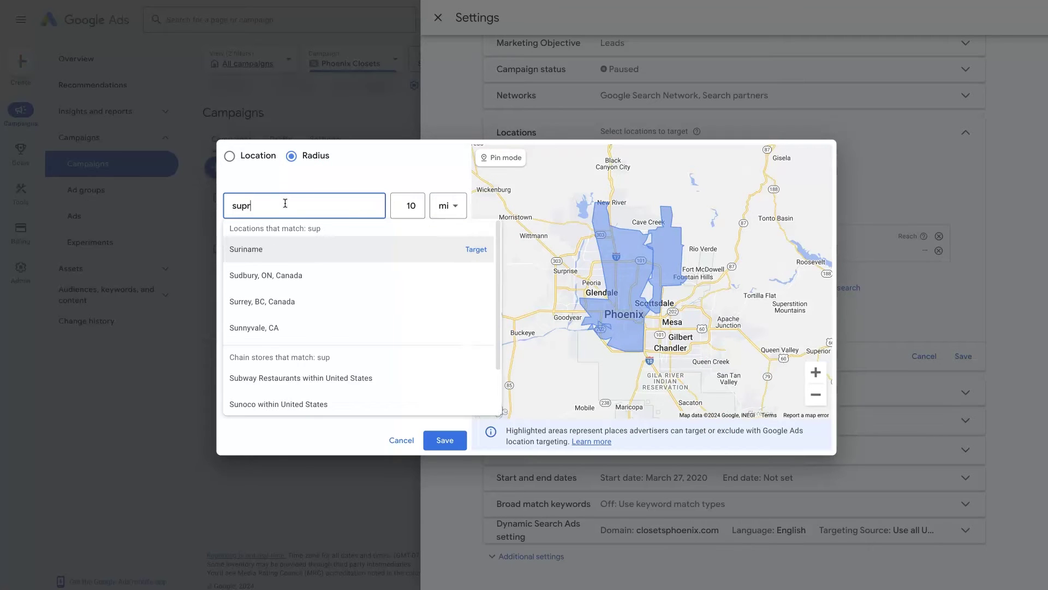
pyautogui.write('ise a')
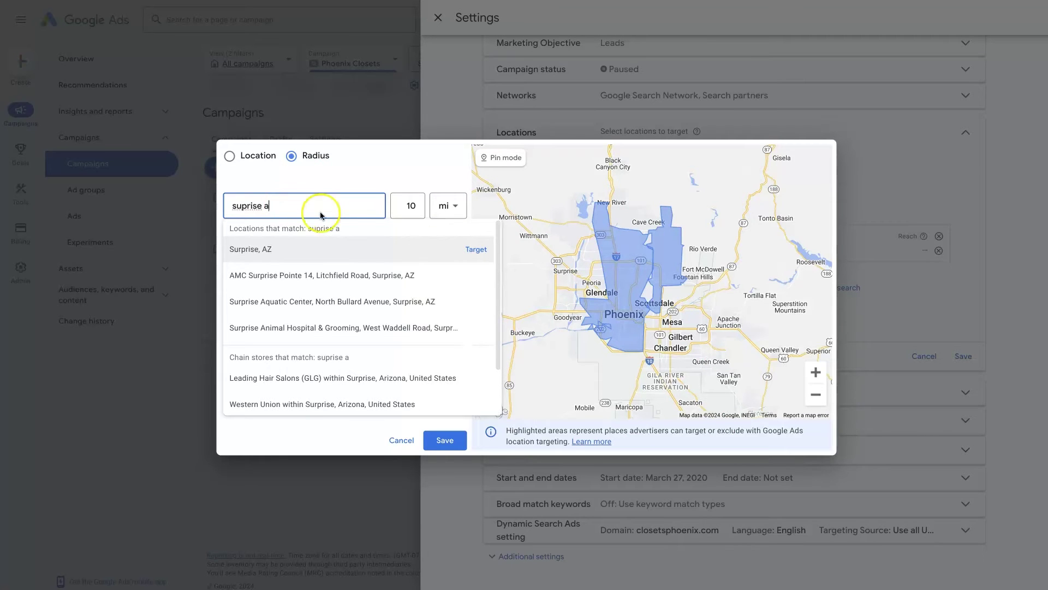
pyautogui.click(476, 249)
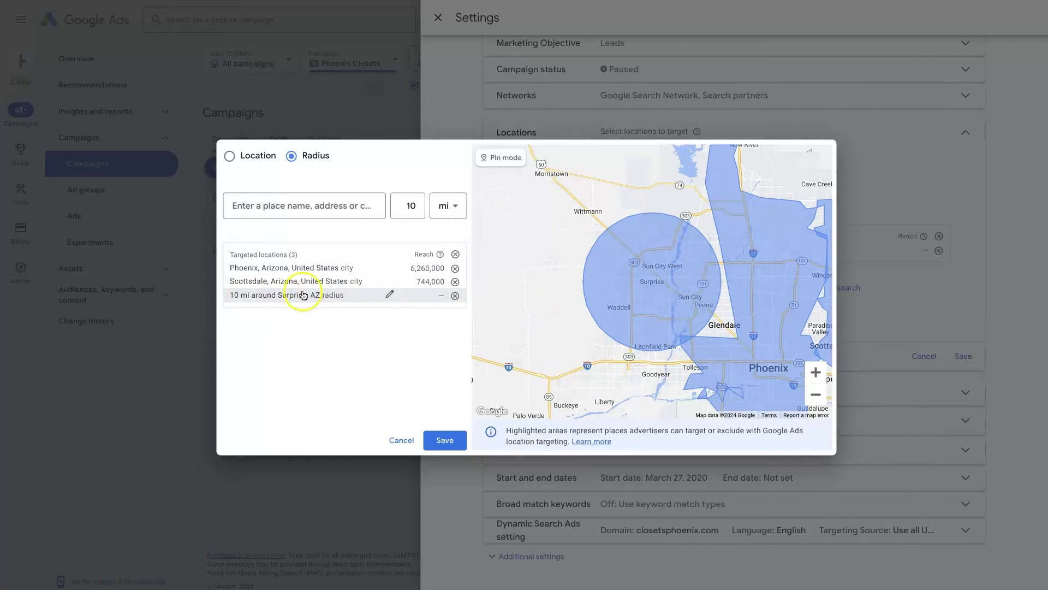
# Step: Change the Surprise radius to 15 mi and save it
pyautogui.click(389, 295)
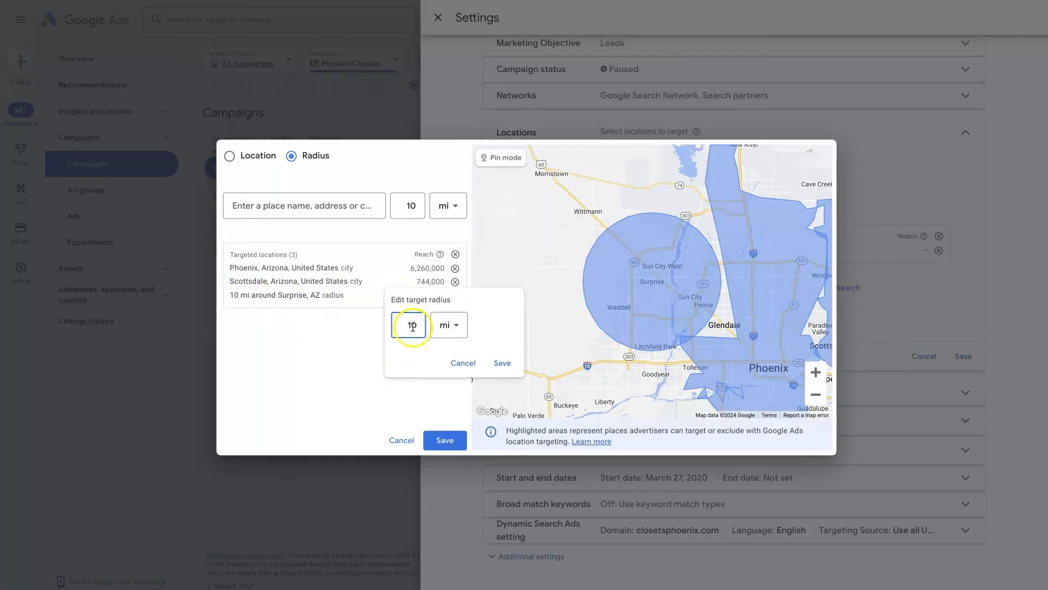
pyautogui.press('BackSpace')
pyautogui.write('5')
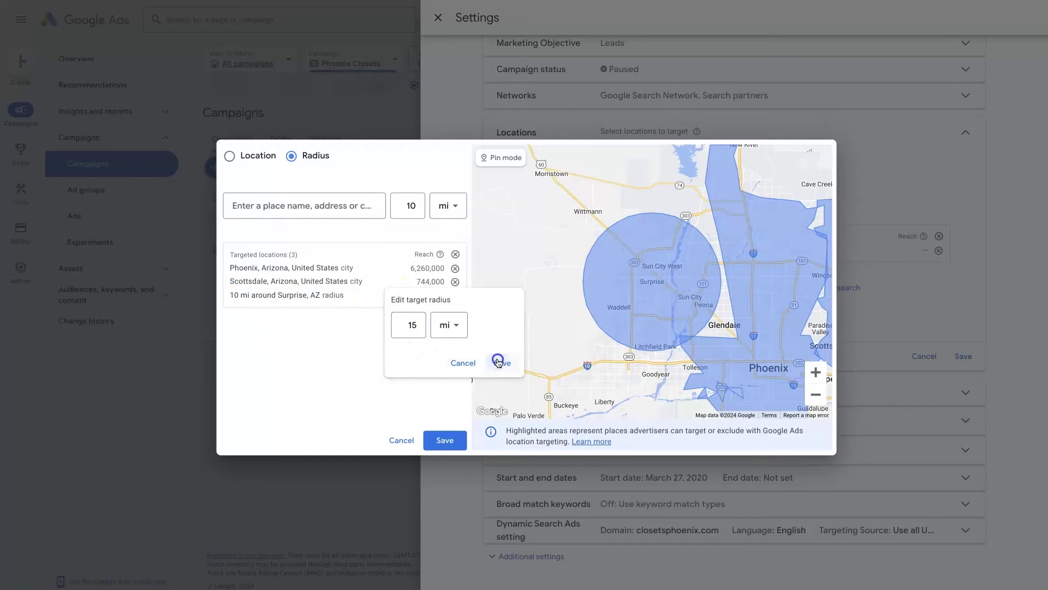
pyautogui.click(501, 362)
pyautogui.click(815, 394)
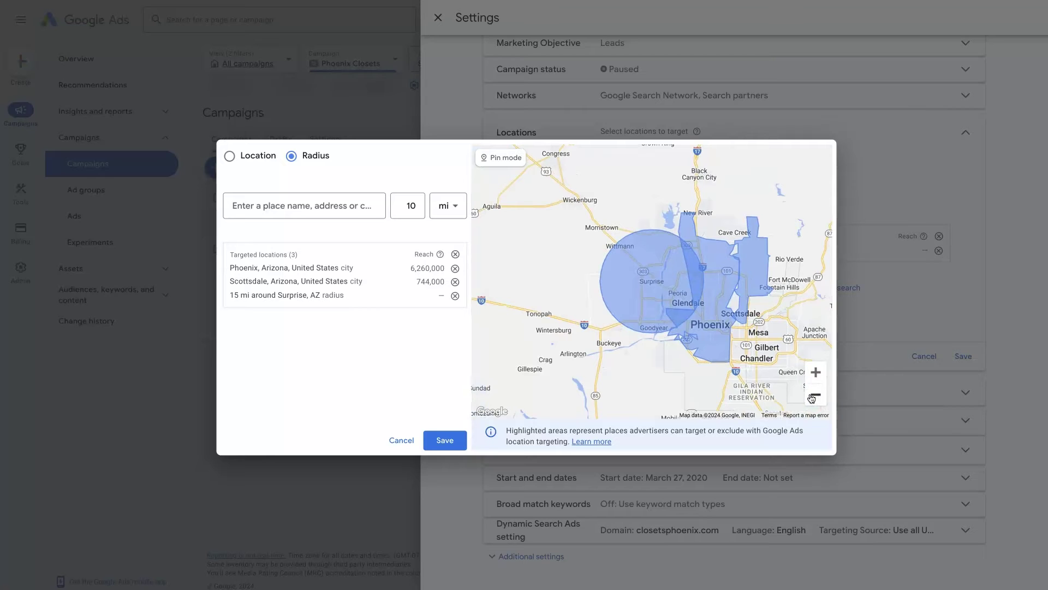
pyautogui.moveTo(598, 305); pyautogui.dragTo(568, 249)
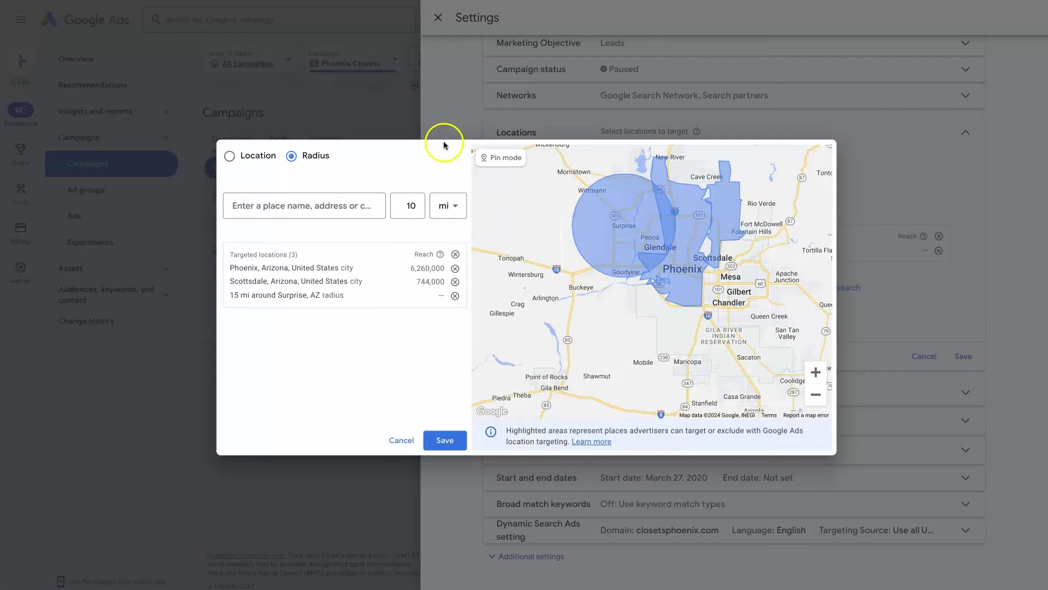
# Step: Drop and target 10 mi custom pins southwest, west and north-west of Phoenix
pyautogui.click(494, 159)
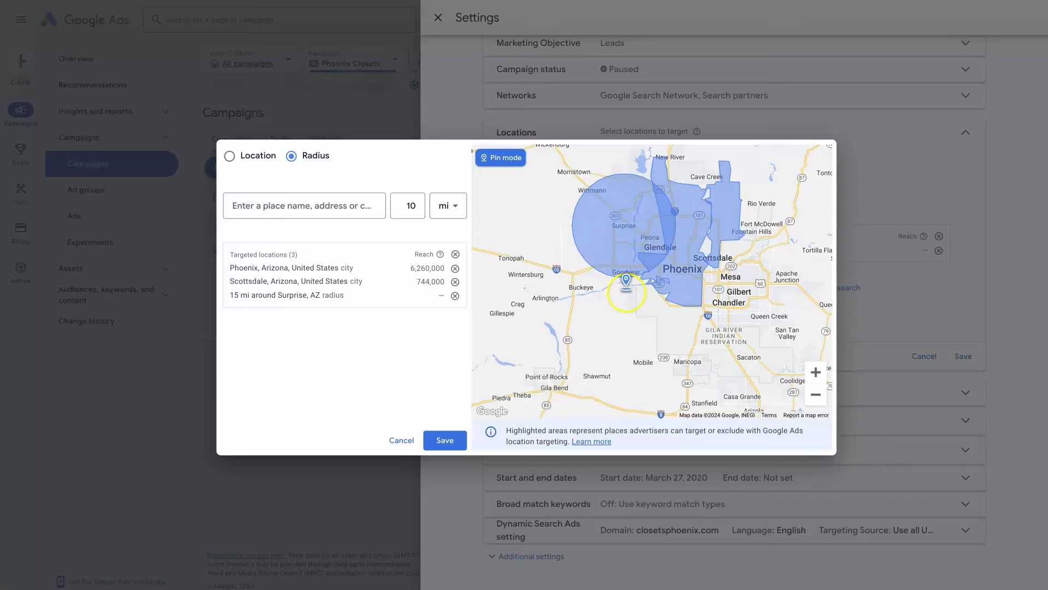
pyautogui.click(625, 292)
pyautogui.click(561, 271)
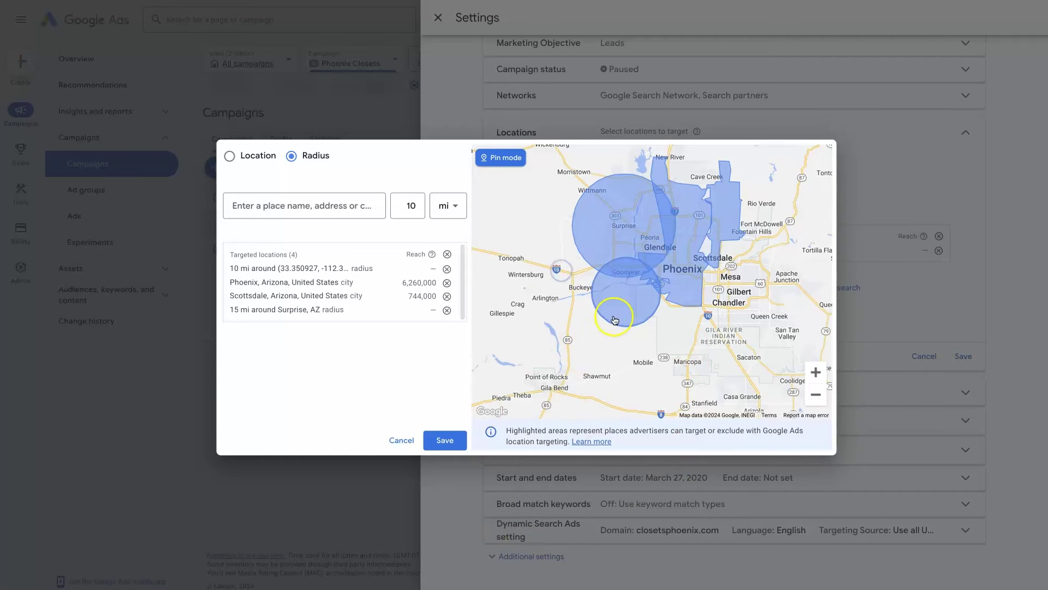
pyautogui.click(587, 282)
pyautogui.click(535, 263)
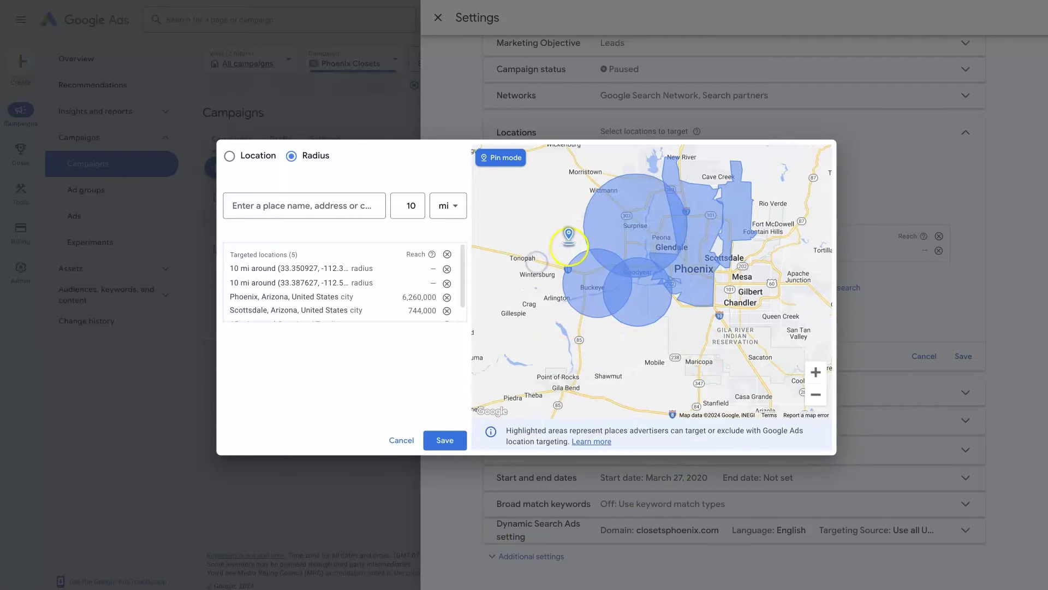
pyautogui.click(571, 246)
pyautogui.click(525, 224)
# Step: Drop and target 10 mi pins near Wittmann, Morristown, further north and Scottsdale
pyautogui.click(603, 203)
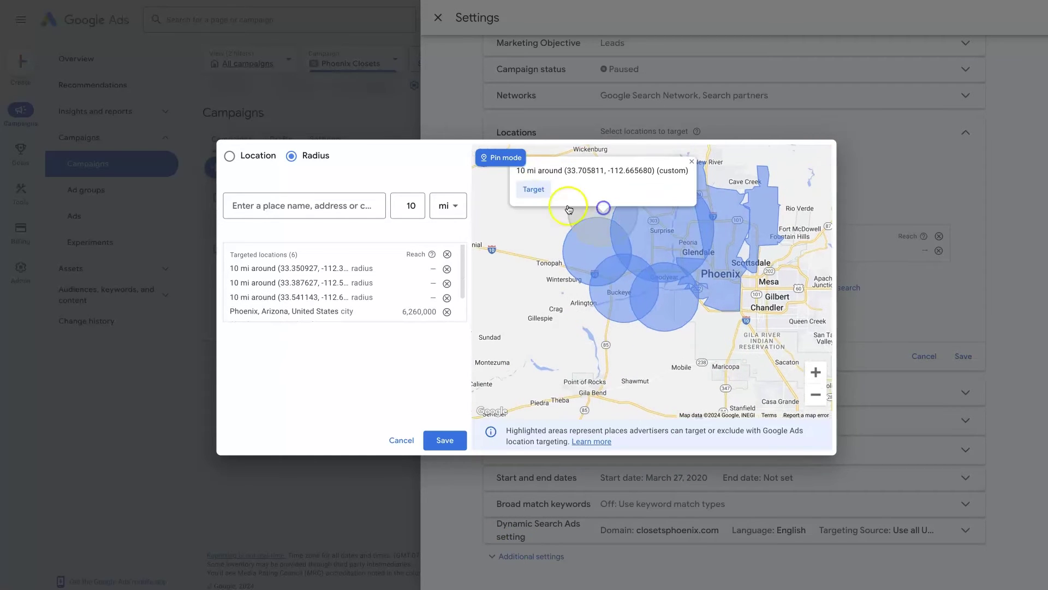
pyautogui.click(539, 207)
pyautogui.click(637, 204)
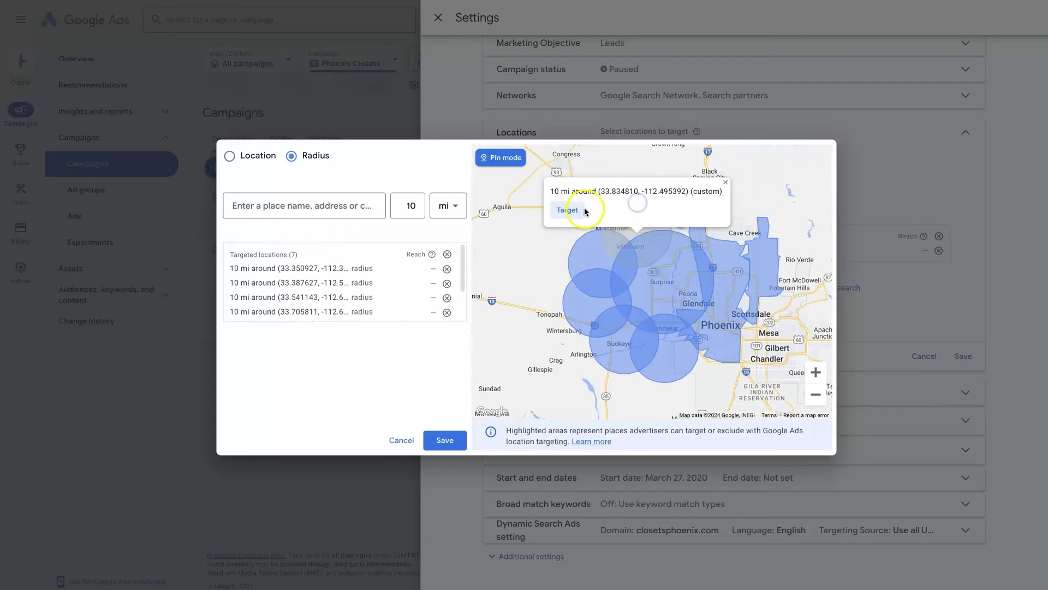
pyautogui.click(562, 210)
pyautogui.click(684, 230)
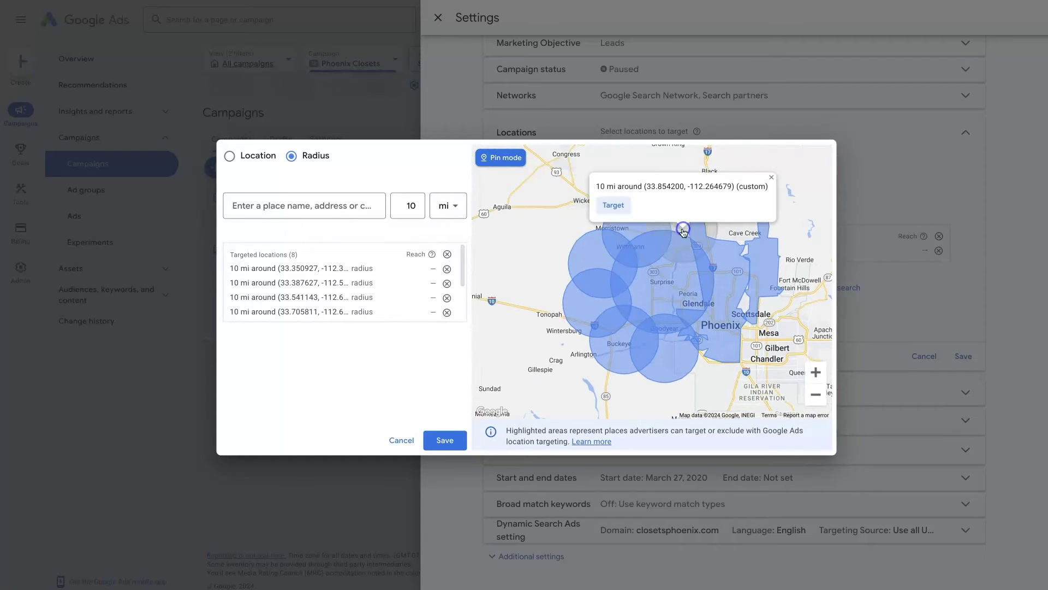
pyautogui.click(614, 205)
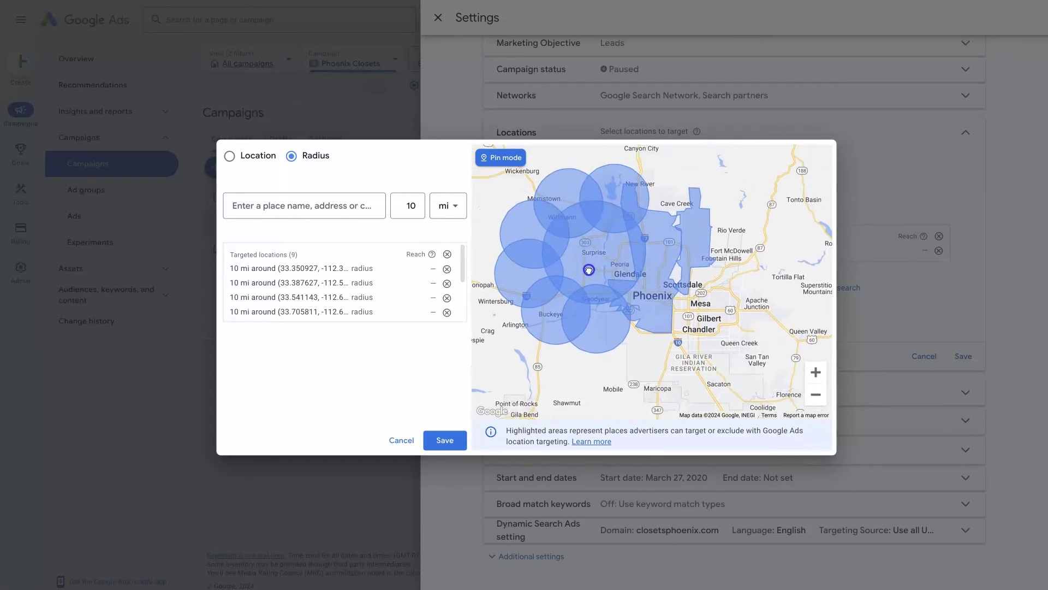
pyautogui.click(671, 268)
pyautogui.click(606, 253)
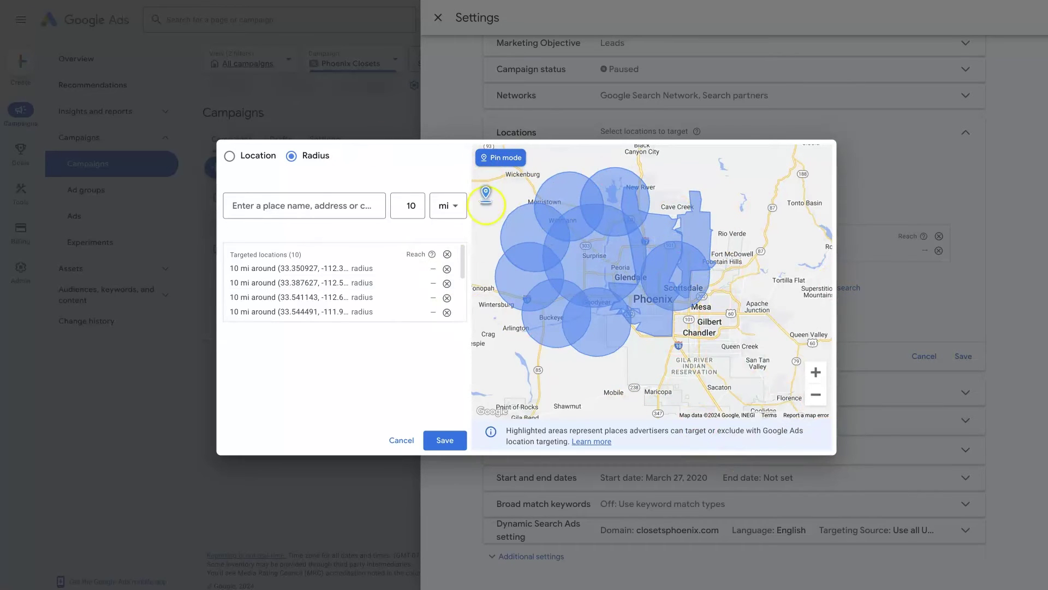
# Step: Review all radius circles on the map and save the custom pin radii
pyautogui.moveTo(732, 321); pyautogui.dragTo(661, 236)
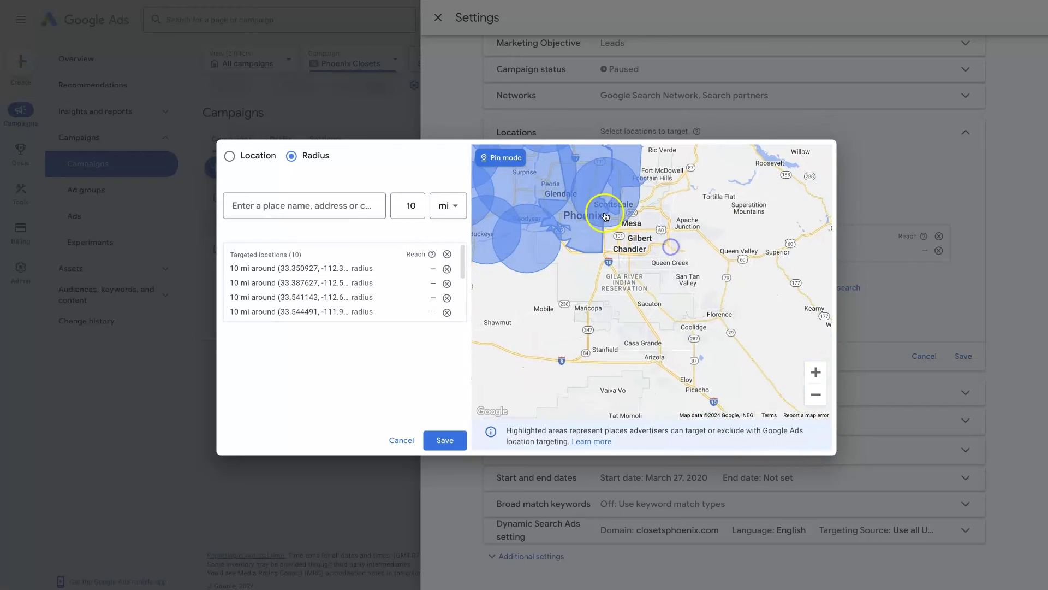
pyautogui.moveTo(628, 158); pyautogui.dragTo(722, 235)
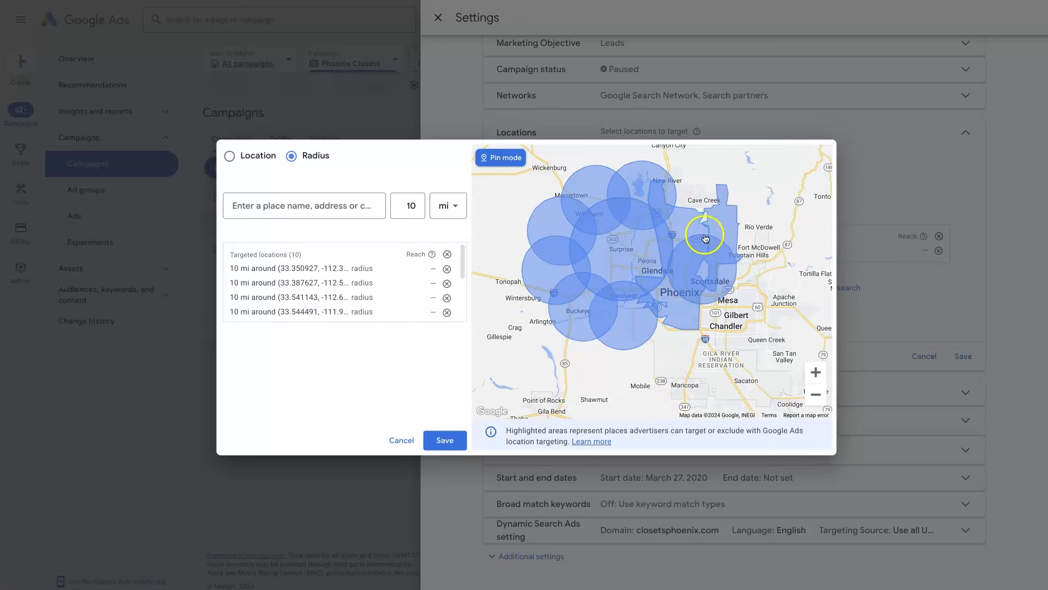
pyautogui.click(445, 441)
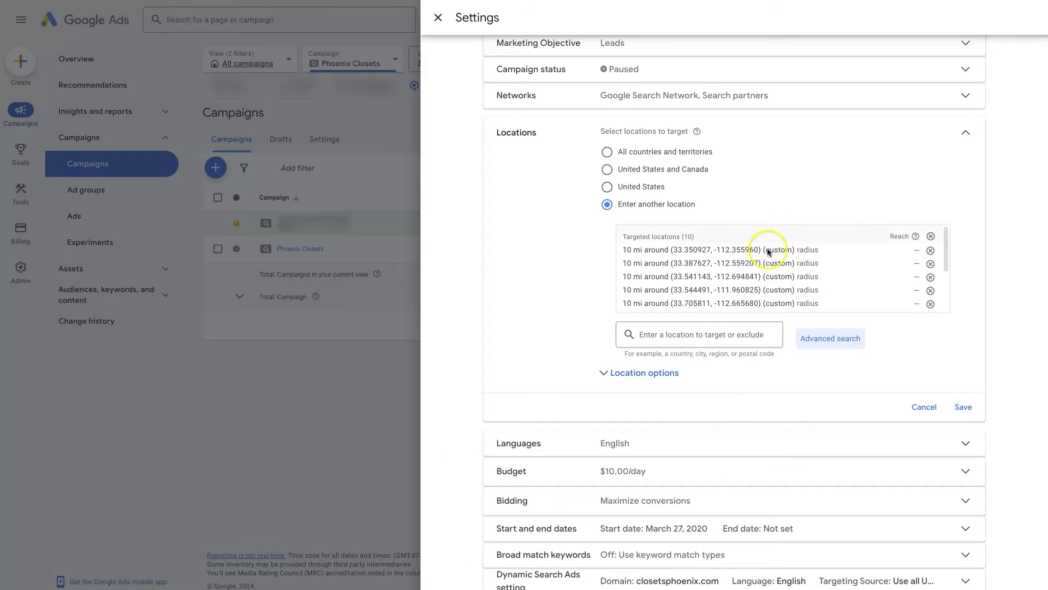
# Step: Save the locations and confirm removing the old targets, turning off the warning
pyautogui.scroll(-3, 769, 264)
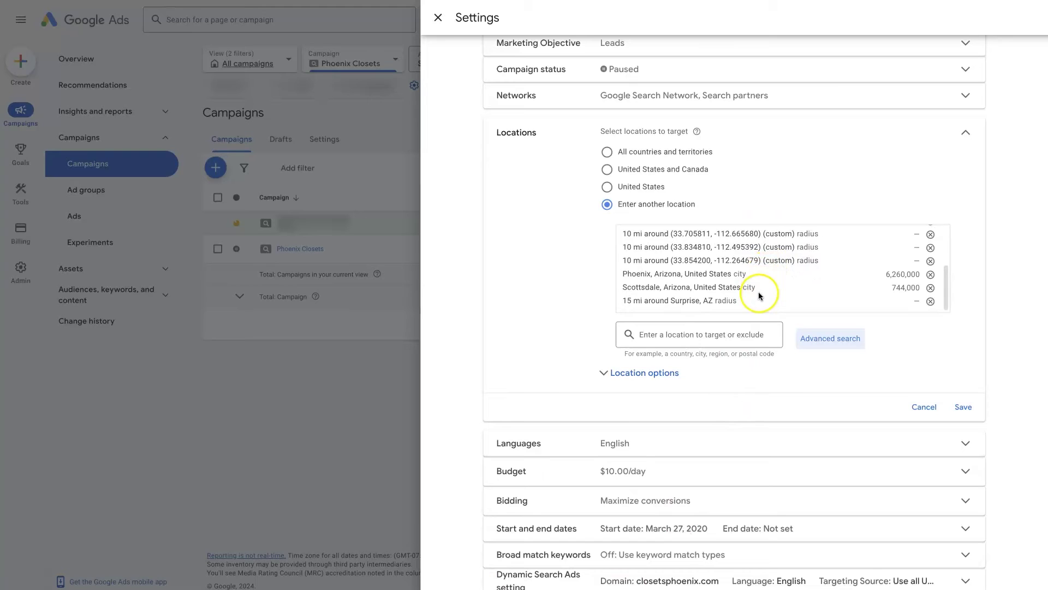
pyautogui.scroll(5, 758, 293)
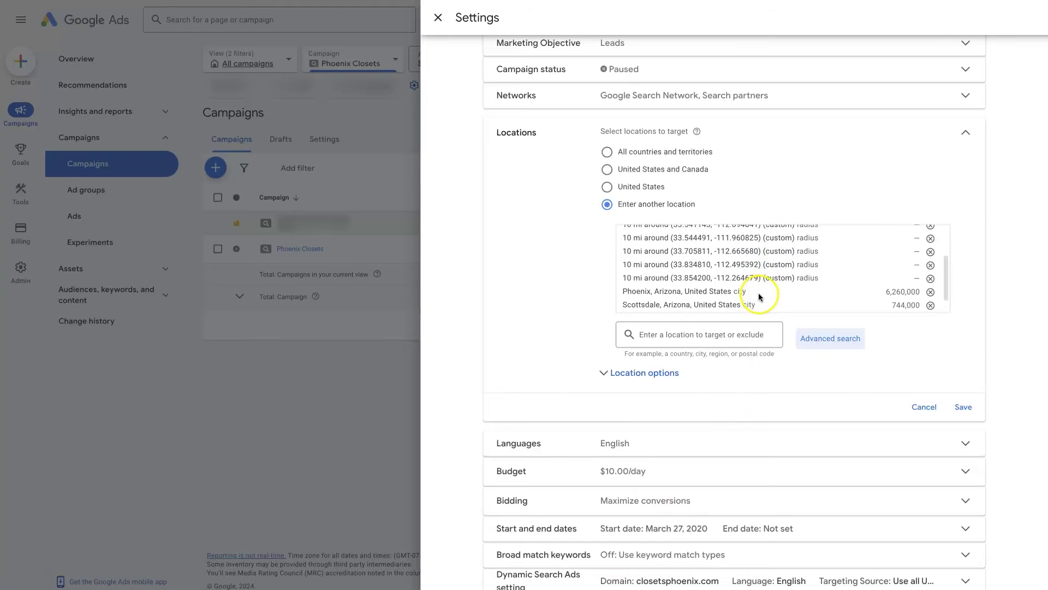
pyautogui.click(963, 406)
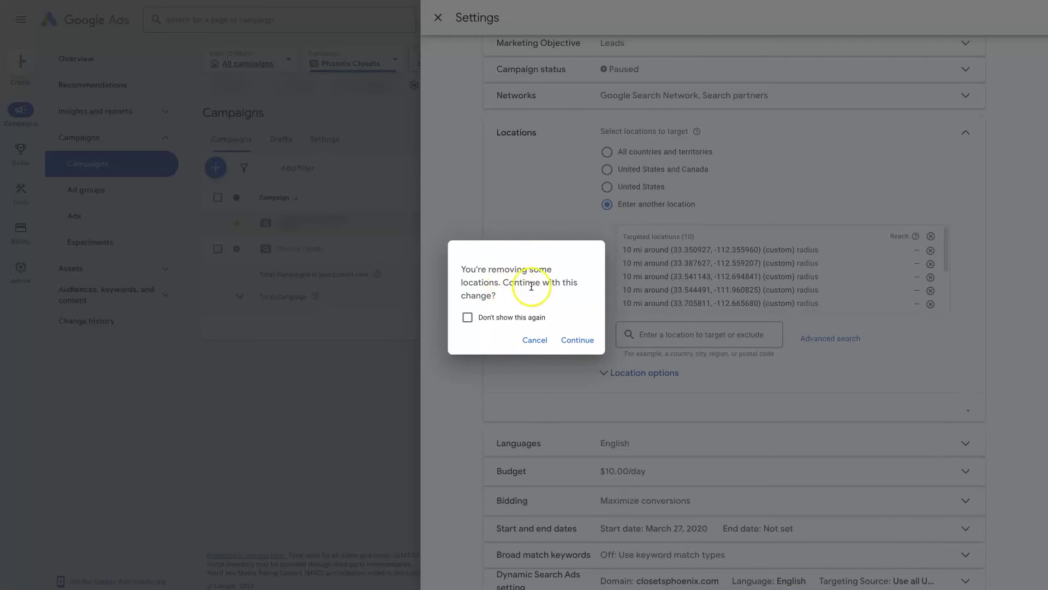
pyautogui.click(467, 318)
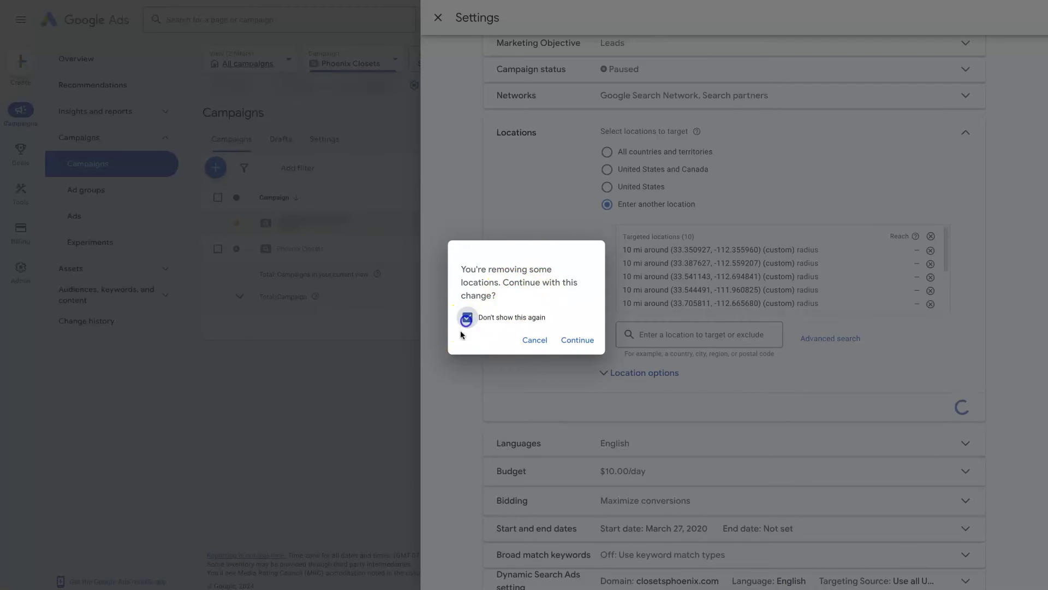
pyautogui.click(582, 340)
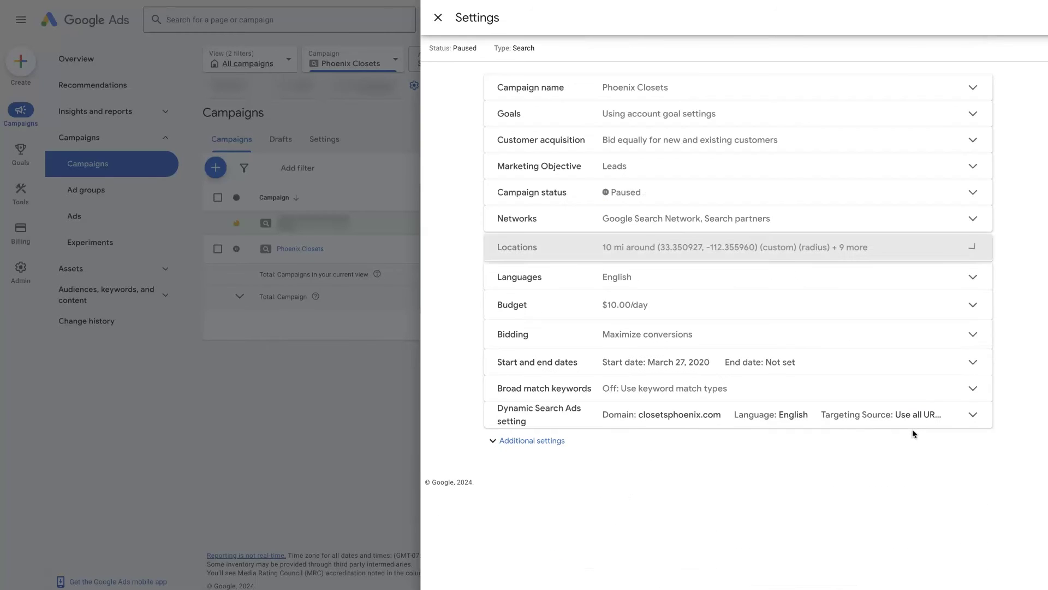
# Step: Reopen Locations, confirm Presence under Location options, and reopen the advanced location map
pyautogui.click(856, 255)
pyautogui.click(834, 463)
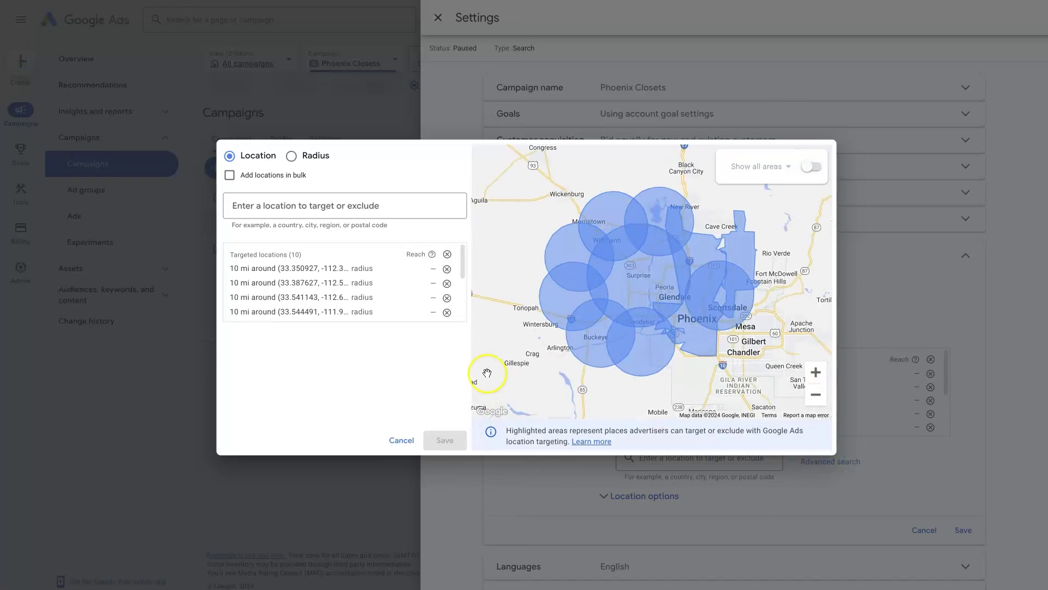
pyautogui.click(399, 442)
pyautogui.click(638, 496)
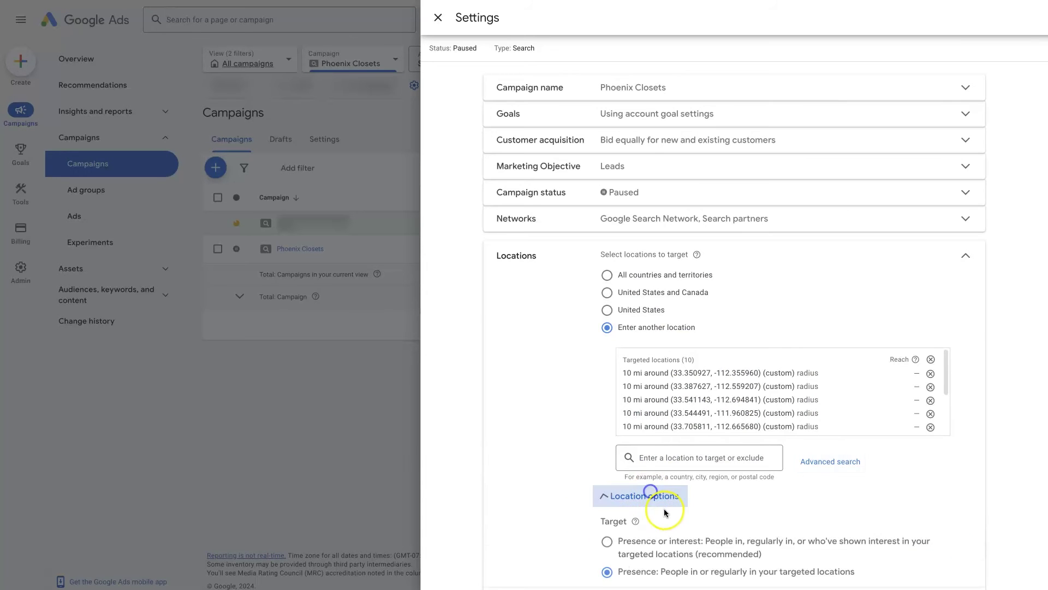
pyautogui.scroll(-5, 601, 404)
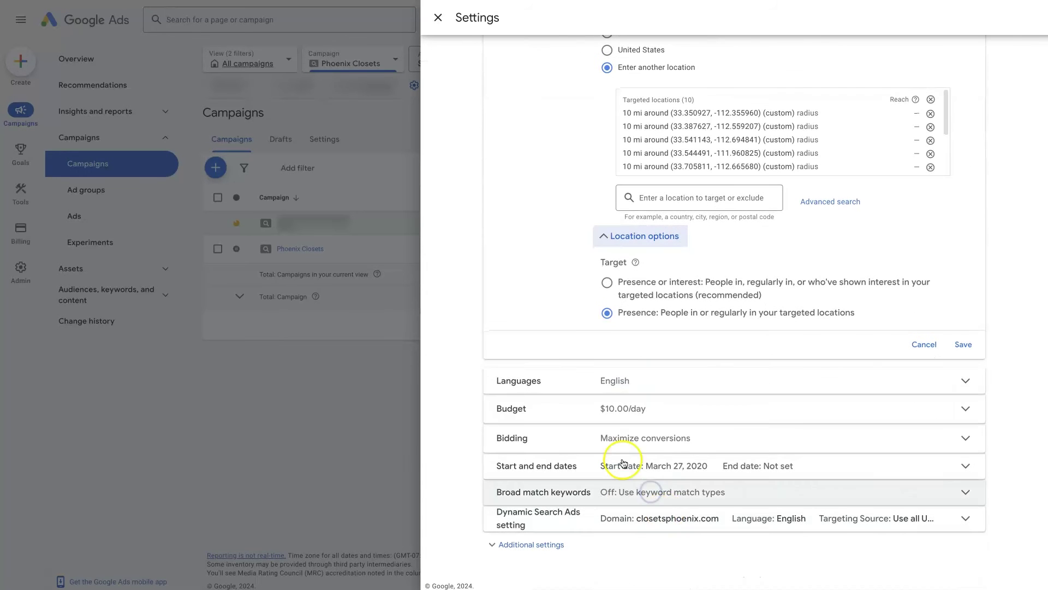
pyautogui.click(819, 206)
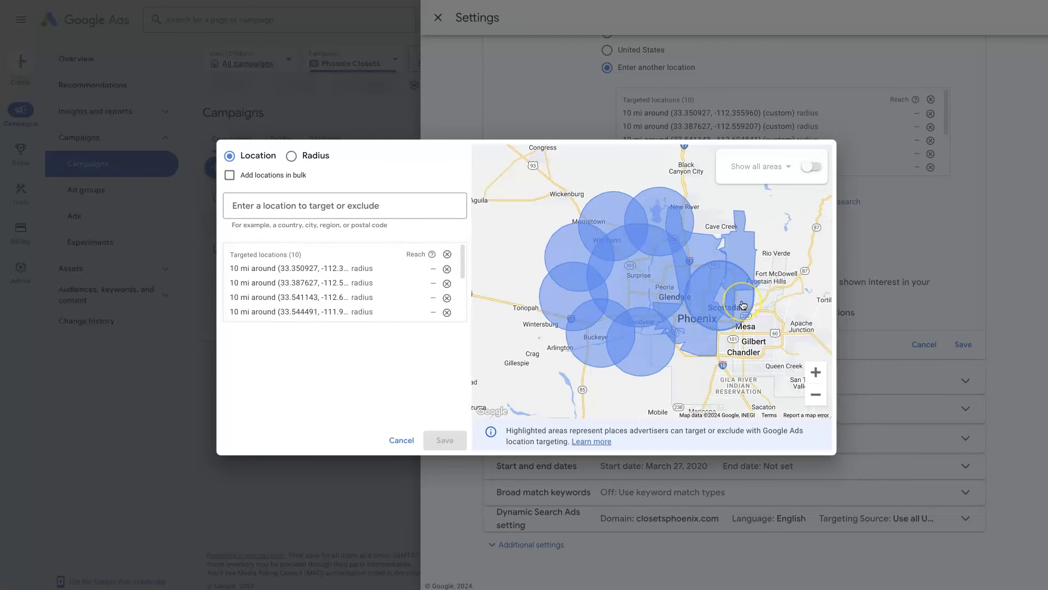
# Step: Review the ten 10 mi circles, close the map, and save the Presence location settings
pyautogui.moveTo(743, 304); pyautogui.dragTo(654, 243)
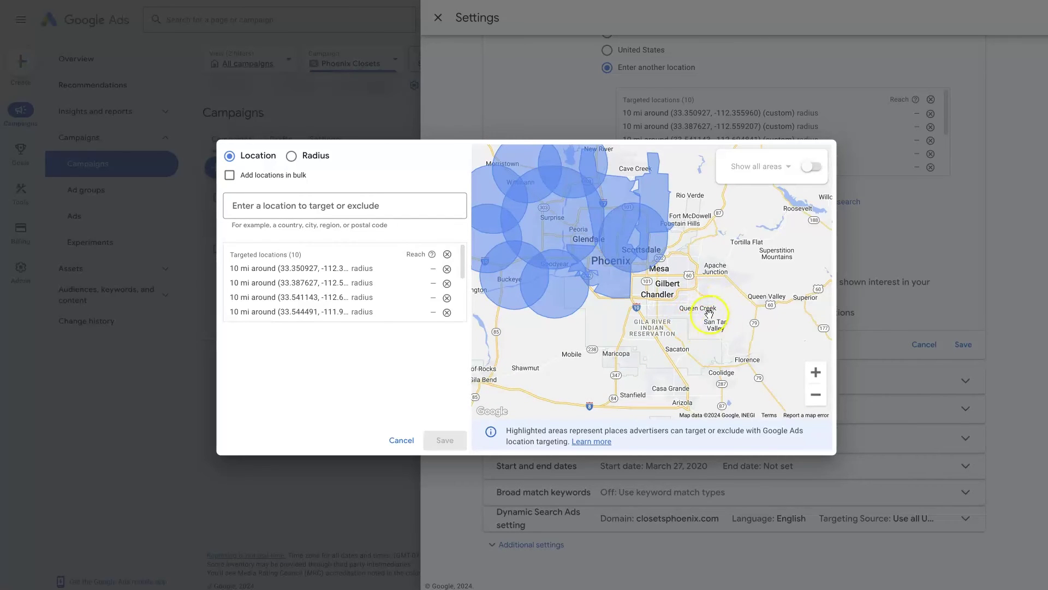
pyautogui.moveTo(715, 333); pyautogui.dragTo(743, 362)
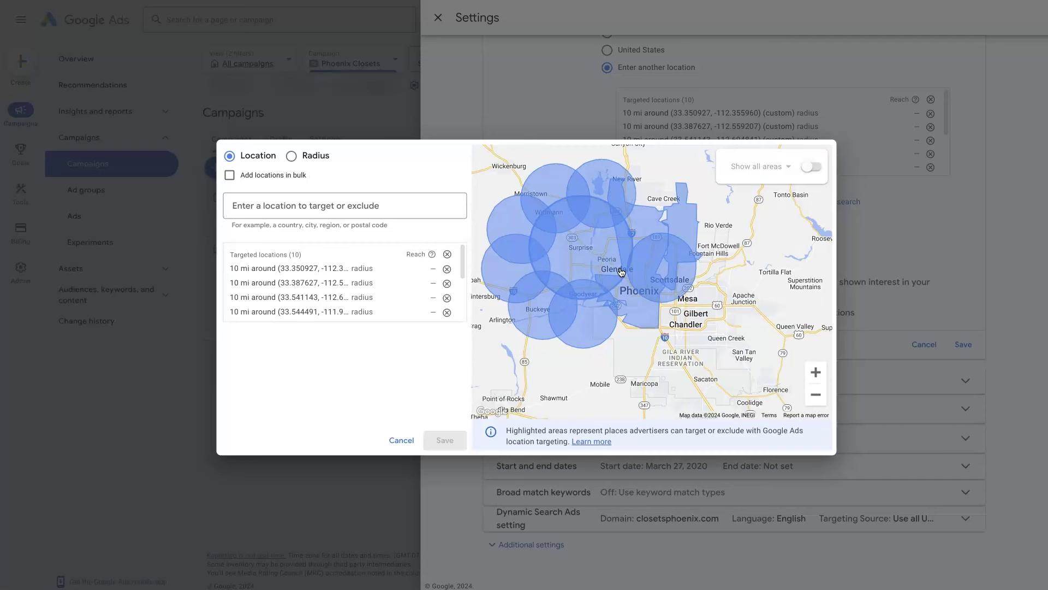
pyautogui.moveTo(622, 272); pyautogui.dragTo(579, 231)
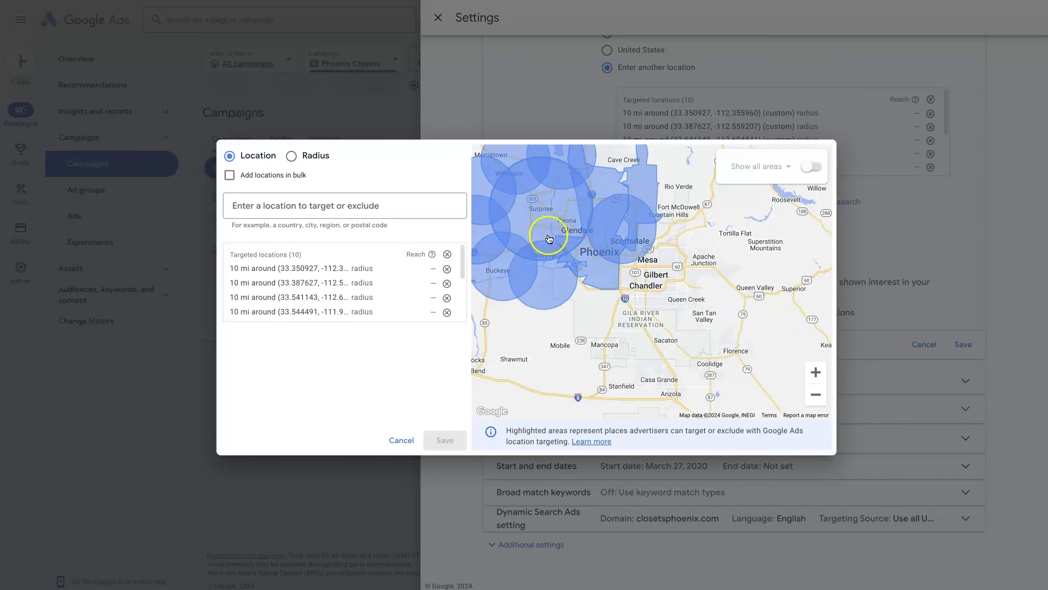
pyautogui.click(583, 227)
pyautogui.moveTo(582, 227); pyautogui.dragTo(689, 264)
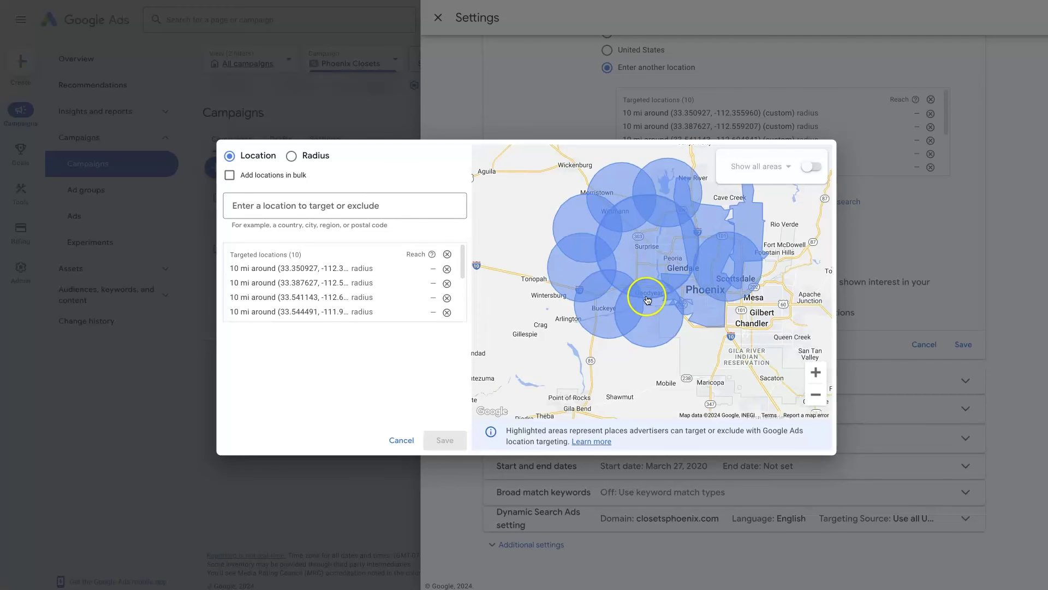
pyautogui.moveTo(655, 278); pyautogui.dragTo(654, 291)
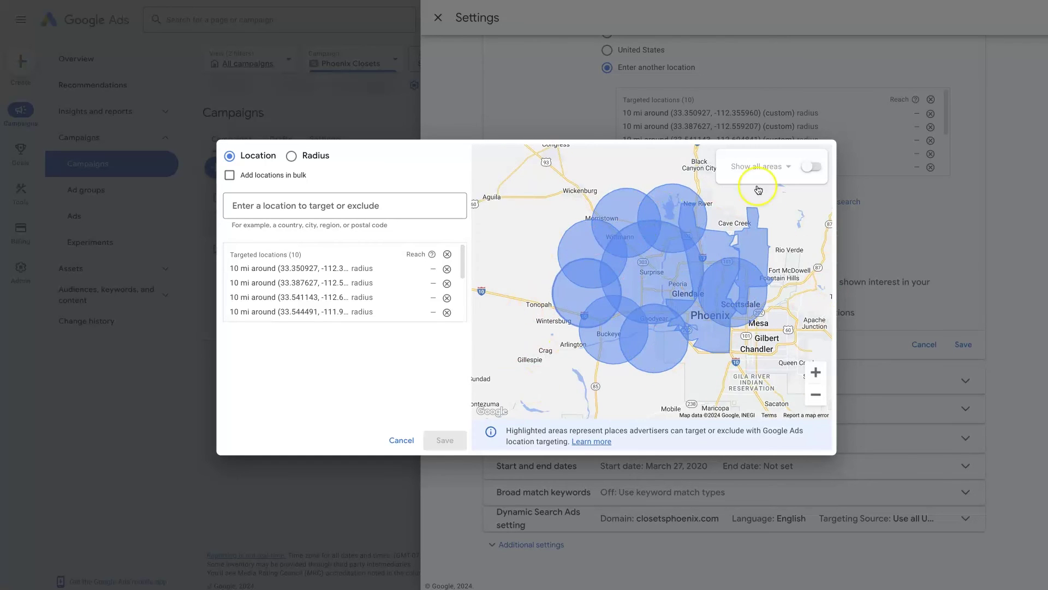
pyautogui.click(401, 440)
pyautogui.click(946, 355)
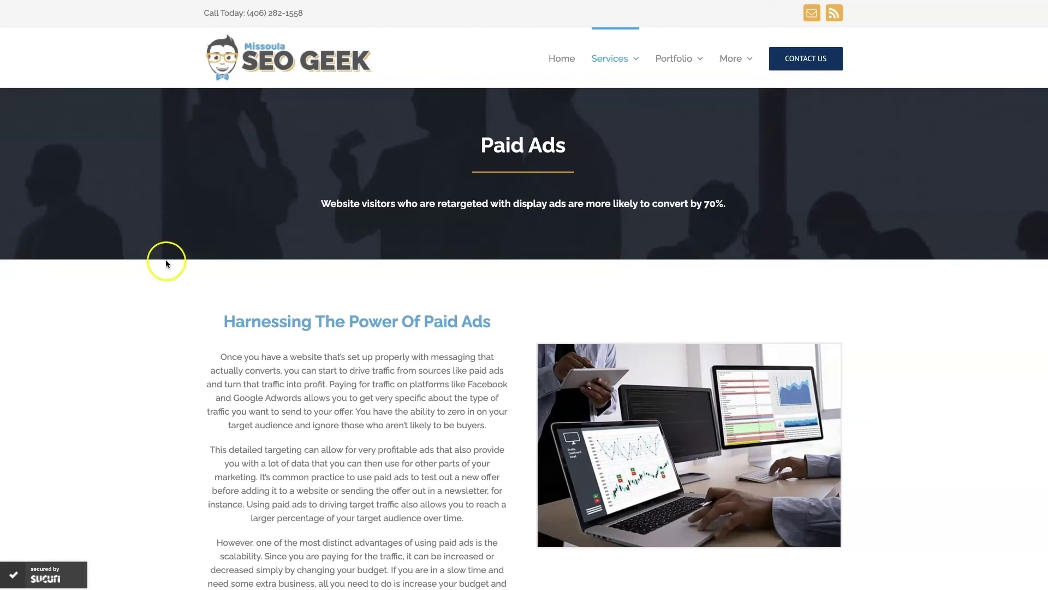
# Step: Browse the Paid Ads page to the Google AdWords section, then return to the top
pyautogui.click(949, 369)
pyautogui.scroll(-15, 928, 404)
pyautogui.scroll(-4, 928, 407)
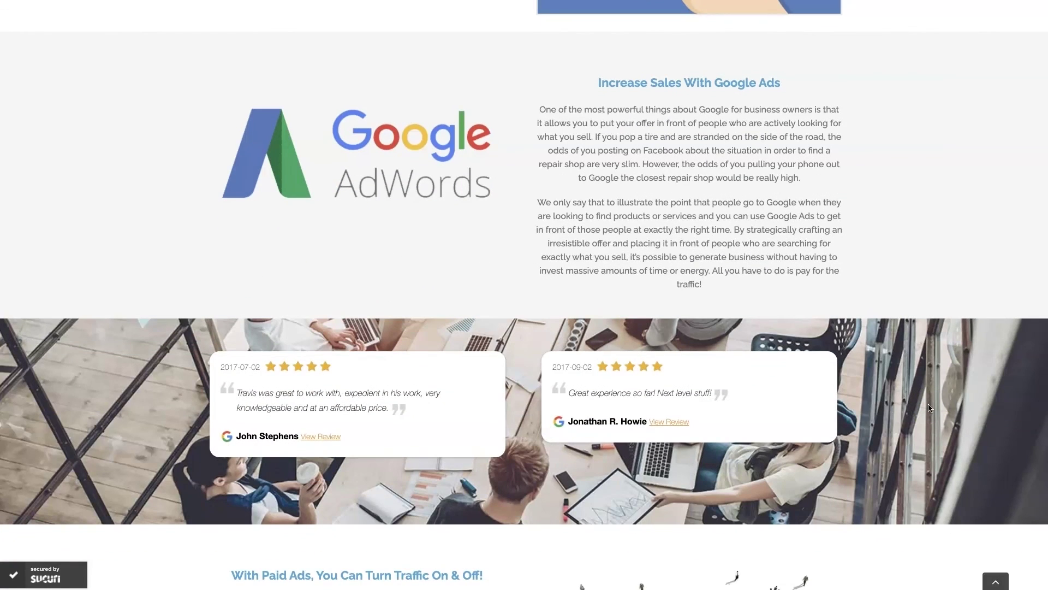
pyautogui.scroll(1, 928, 407)
pyautogui.click(470, 467)
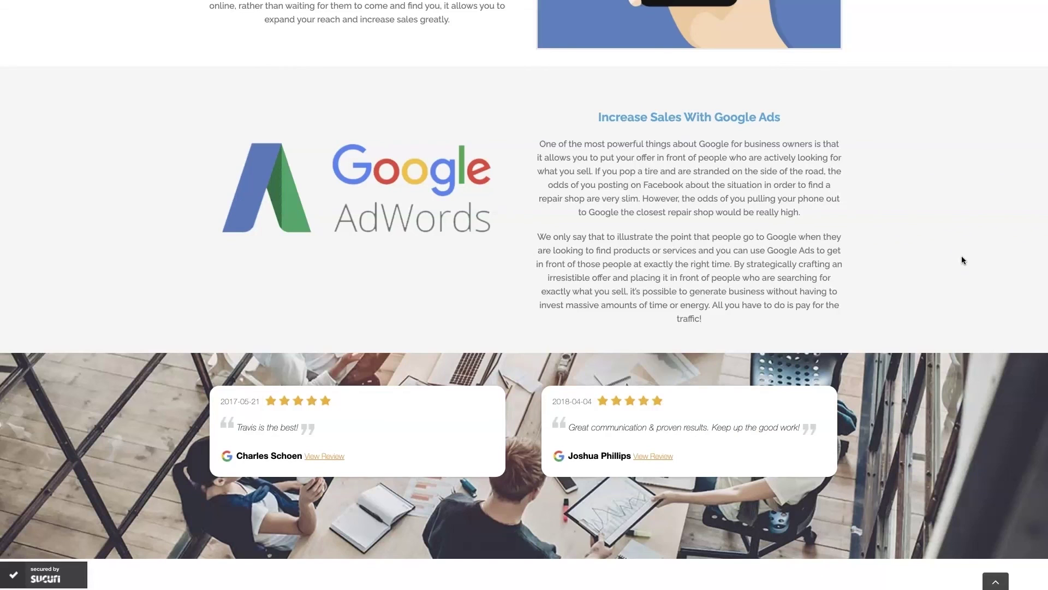
pyautogui.press('Home')
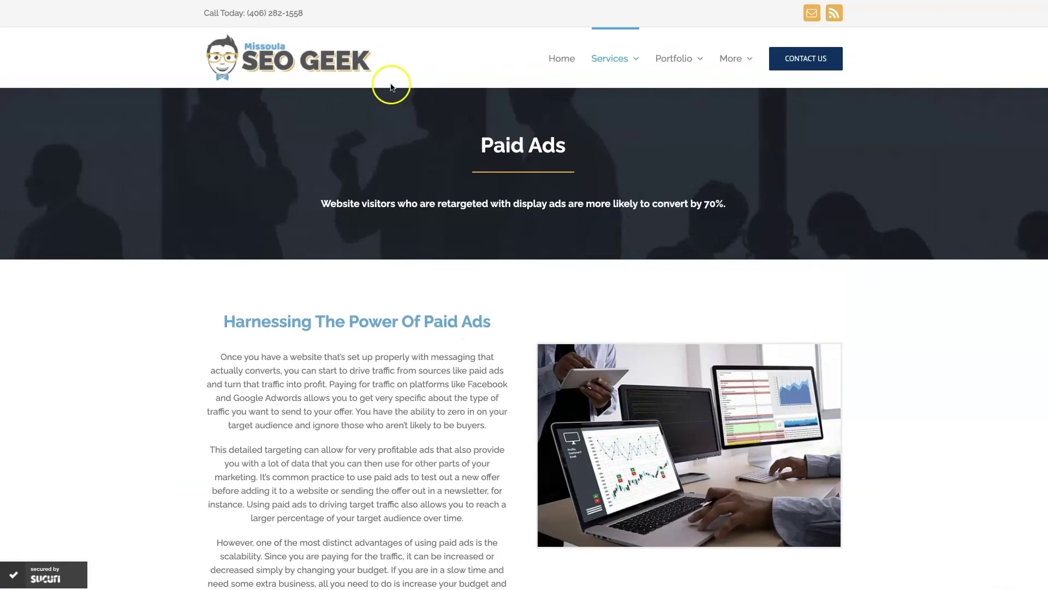